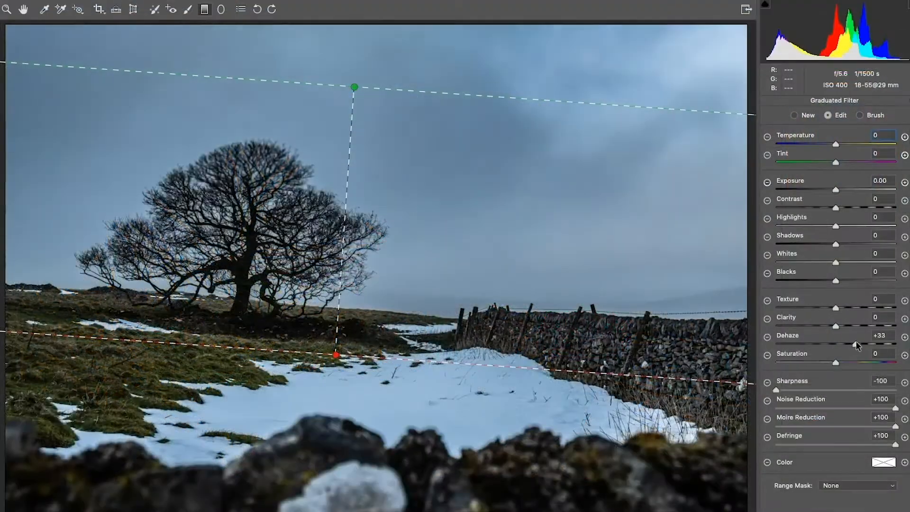
drag(777, 334, 800, 334)
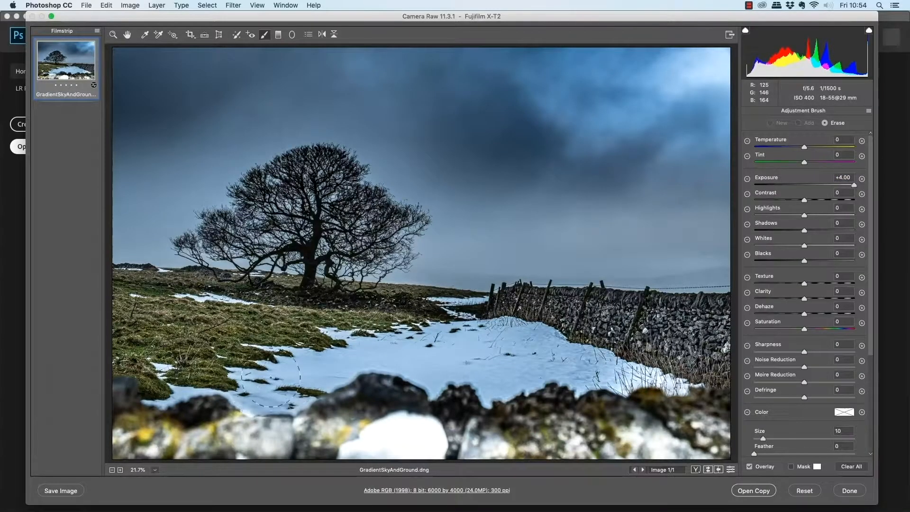
drag(818, 231, 825, 233)
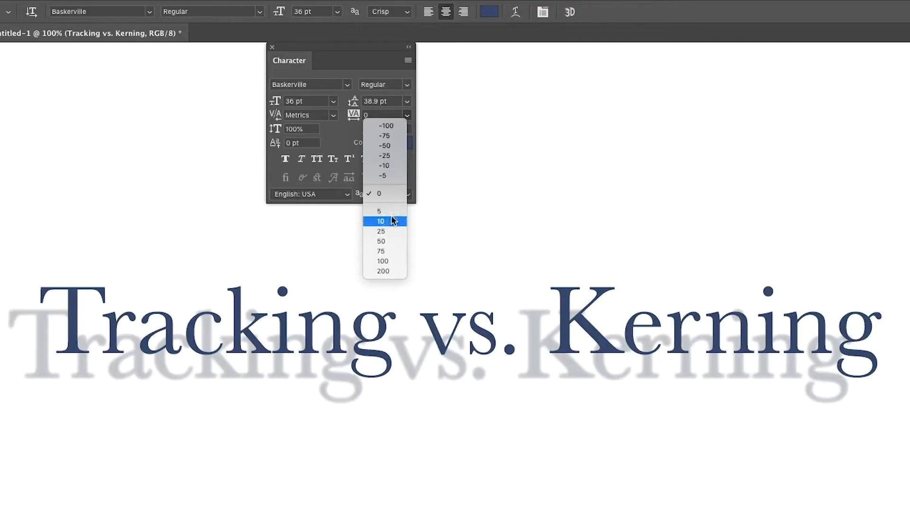
click(385, 217)
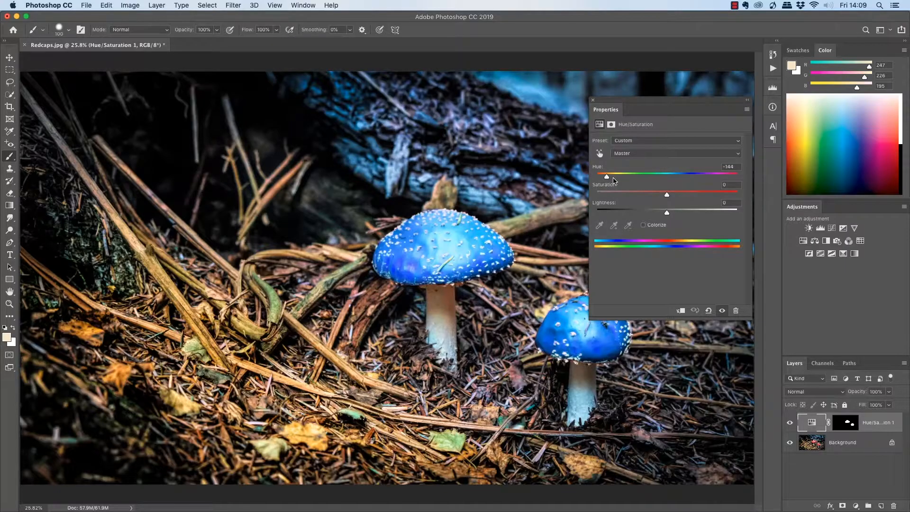
- Try a hue of +30 and a saturation of +52 on the mushroom caps' masked Hue/Saturation adjustment
drag(664, 104, 644, 71)
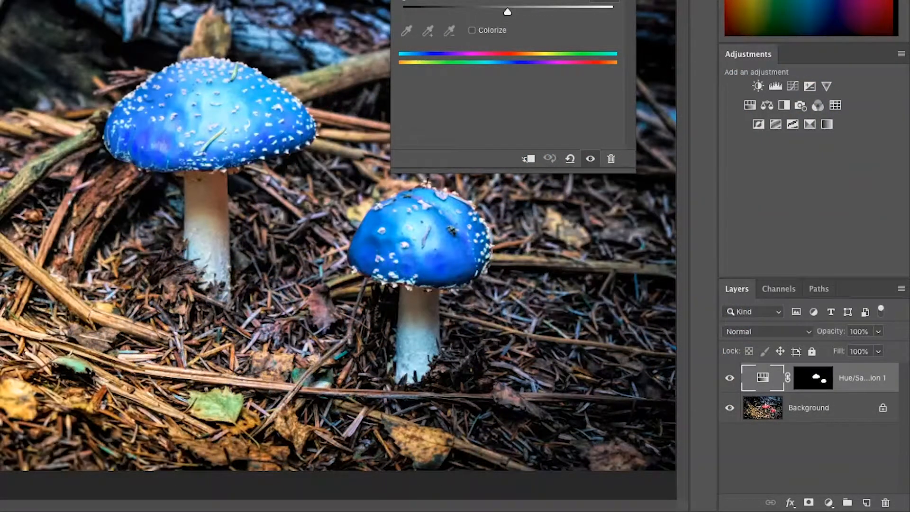
drag(423, 0, 524, 0)
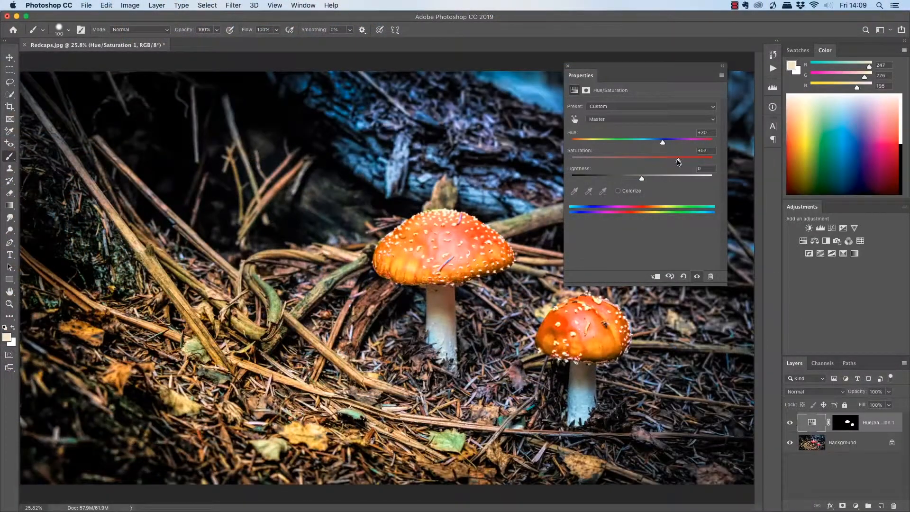
drag(679, 162, 637, 188)
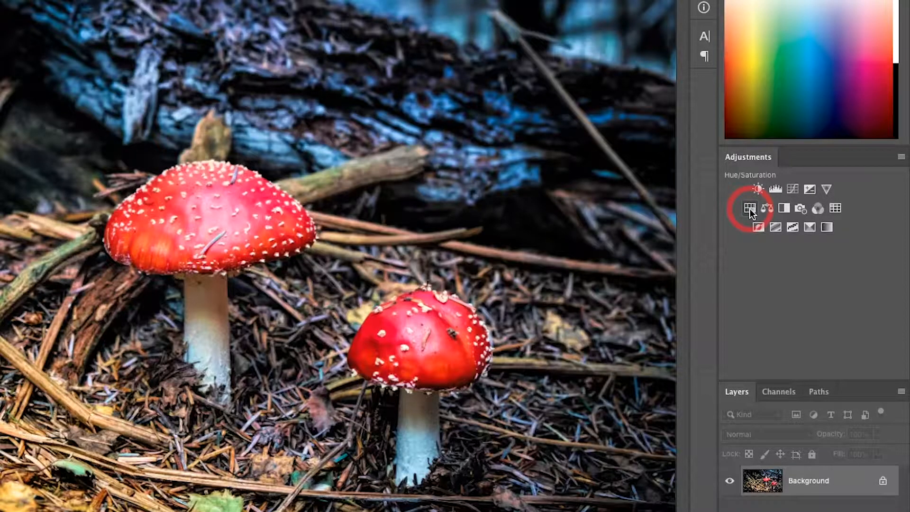
- Add a Hue/Saturation adjustment layer above the Background and select its adjustment thumbnail and its layer mask in turn
click(750, 208)
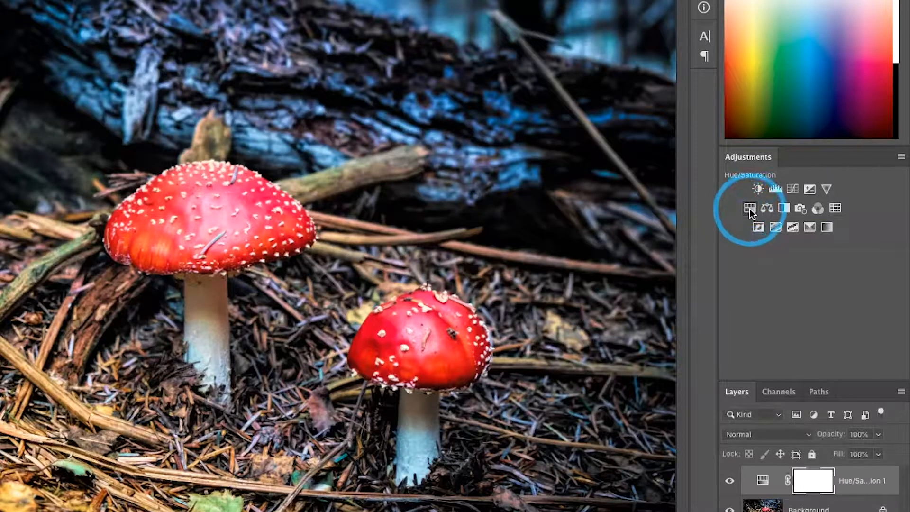
drag(517, 46, 556, 4)
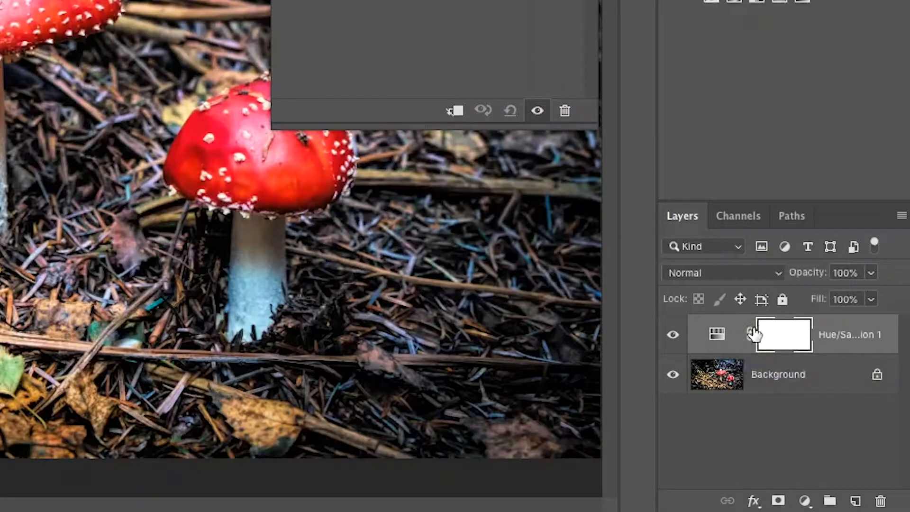
click(714, 338)
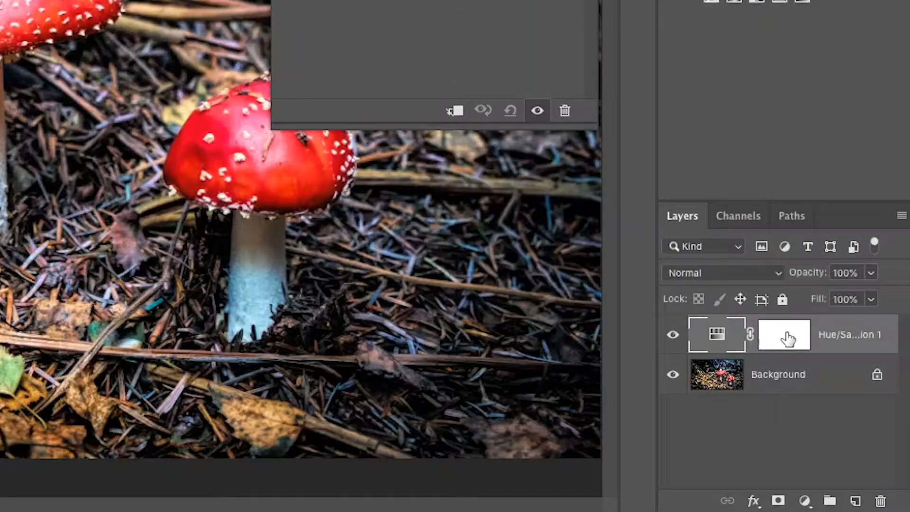
click(788, 339)
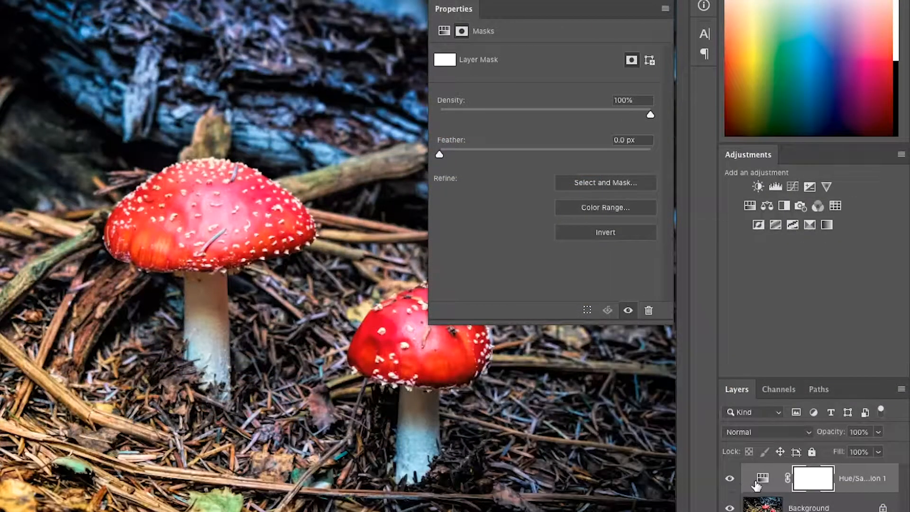
- Set the Hue/Saturation layer's hue to -144 and close its properties
click(761, 482)
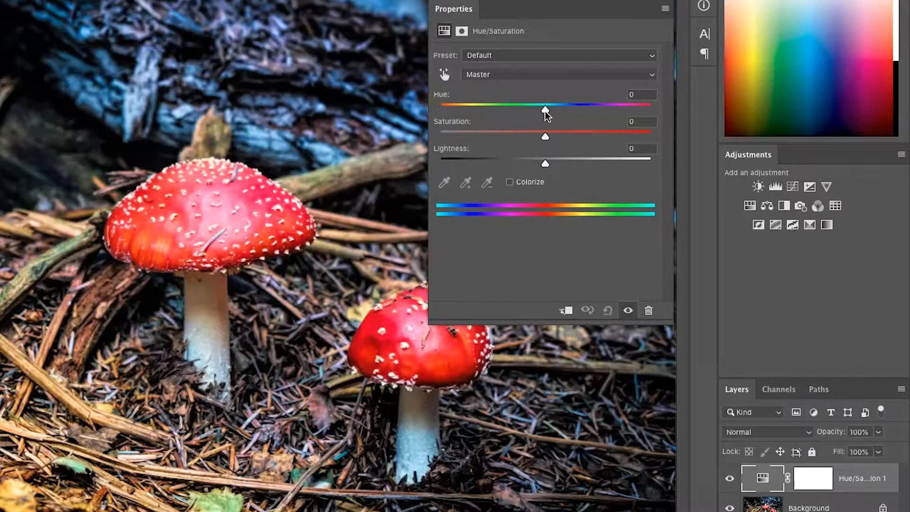
drag(548, 107, 457, 123)
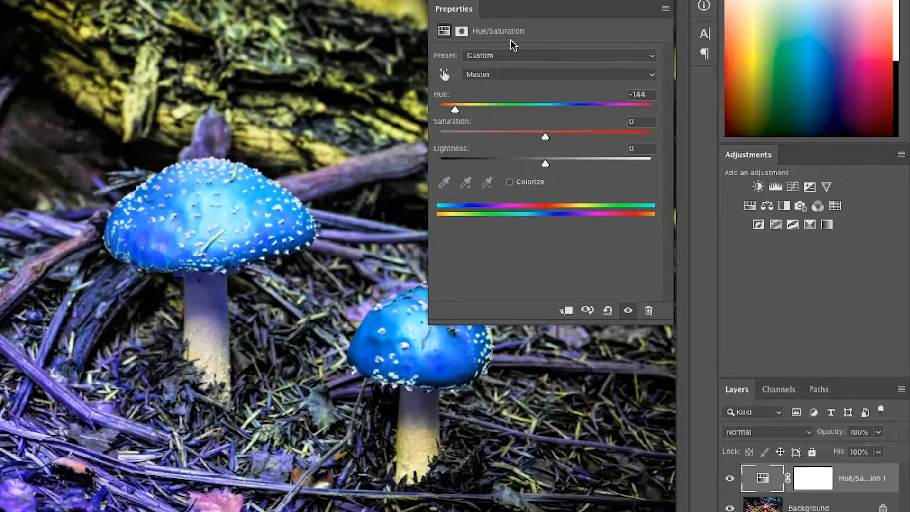
click(446, 5)
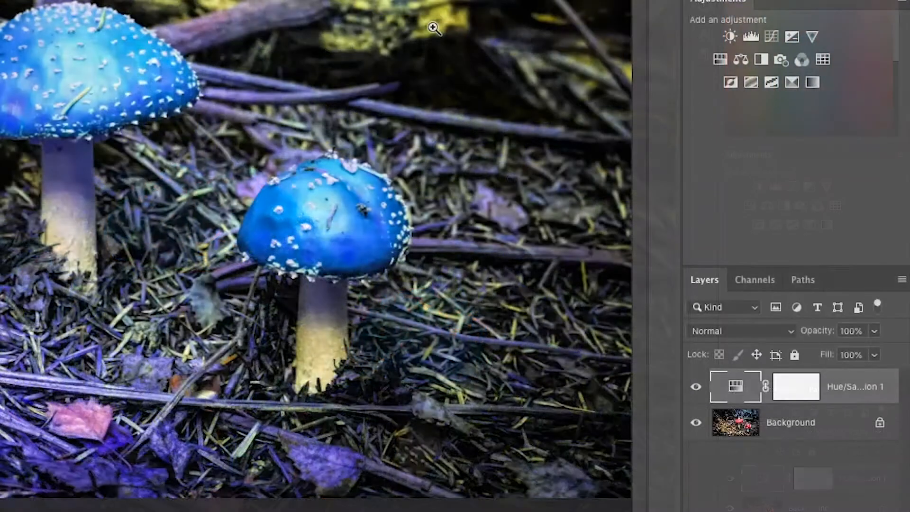
- Target the Hue/Saturation layer's mask and enlarge the Brush tool to 300 px
click(795, 388)
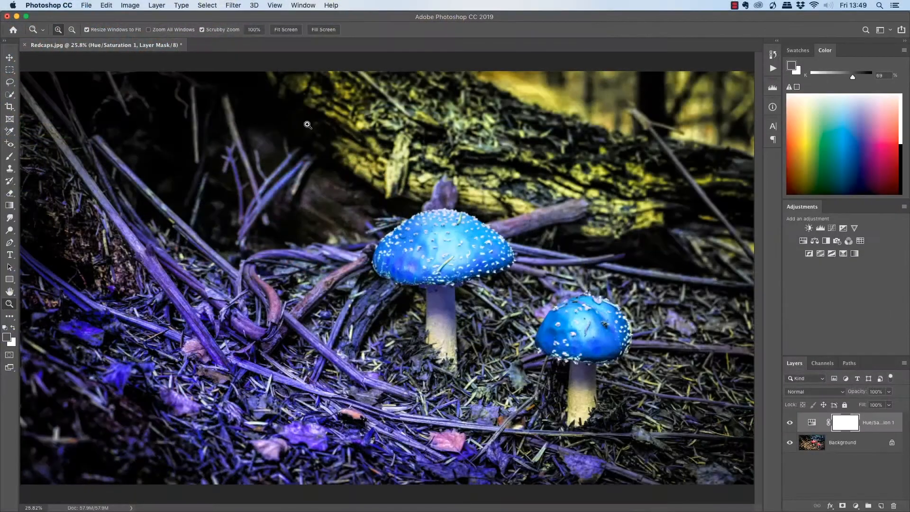
click(10, 158)
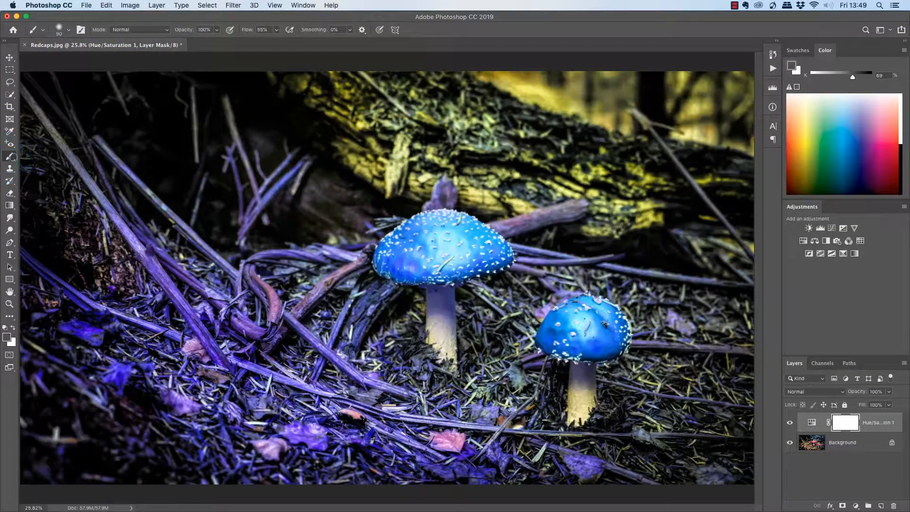
key(bracketright)
key(bracketright)
key(bracketright)
key(bracketright)
key(bracketright)
key(bracketright)
key(bracketright)
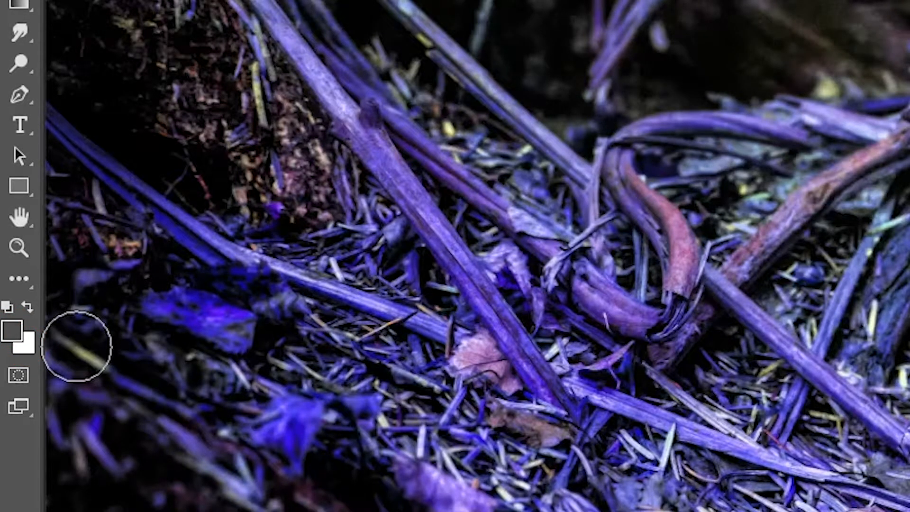
- Make black the foreground colour and set the brush flow to 100%
key(x)
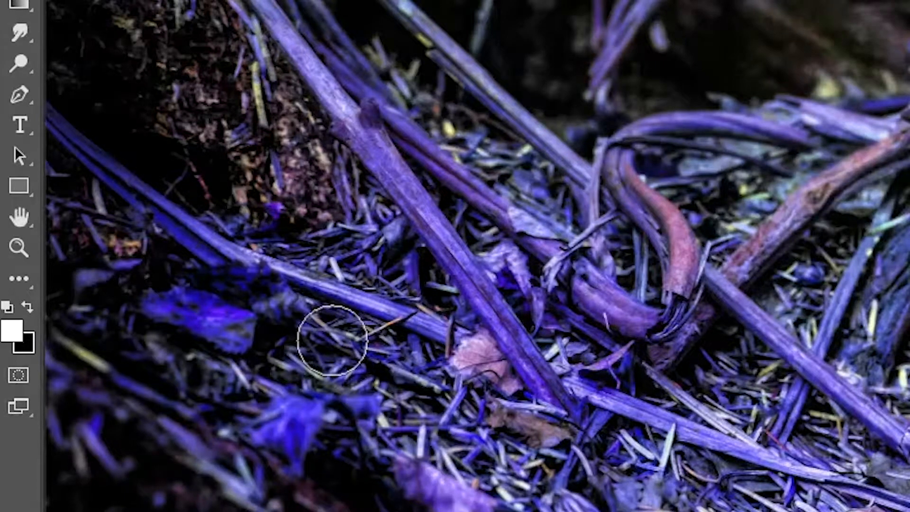
key(x)
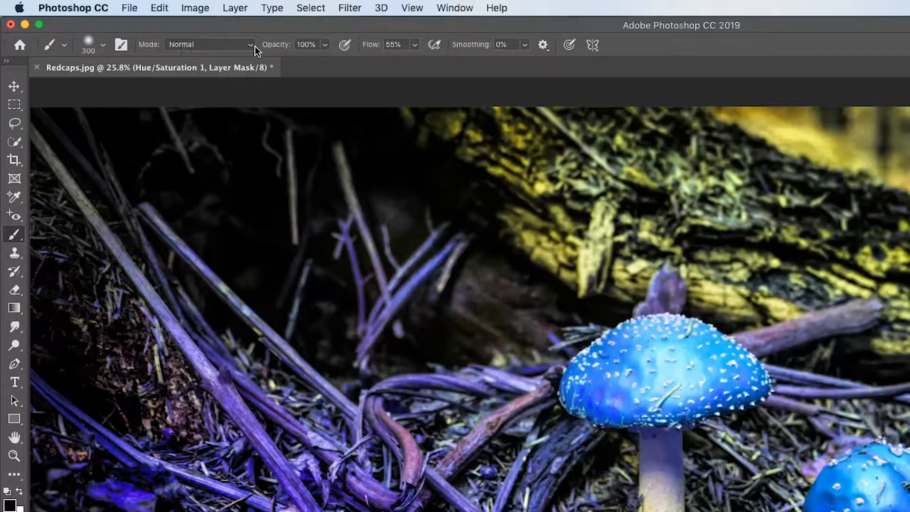
click(415, 44)
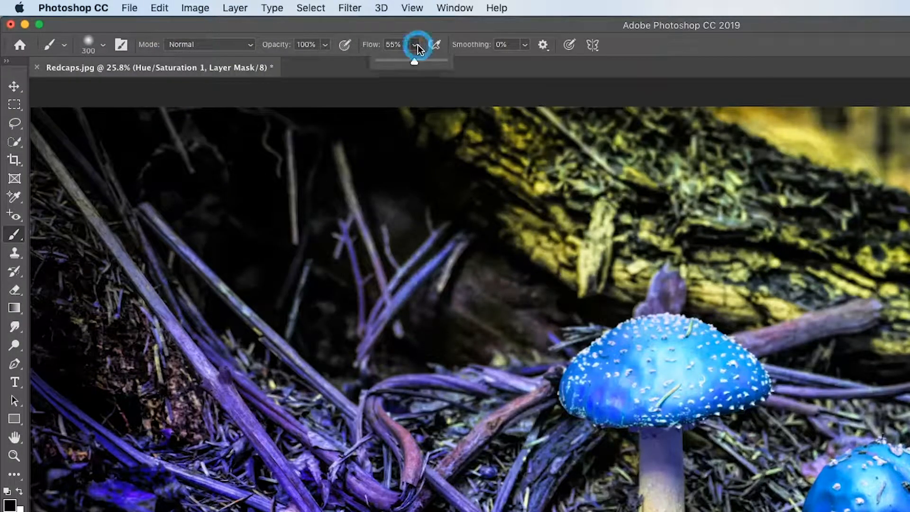
drag(415, 62, 514, 71)
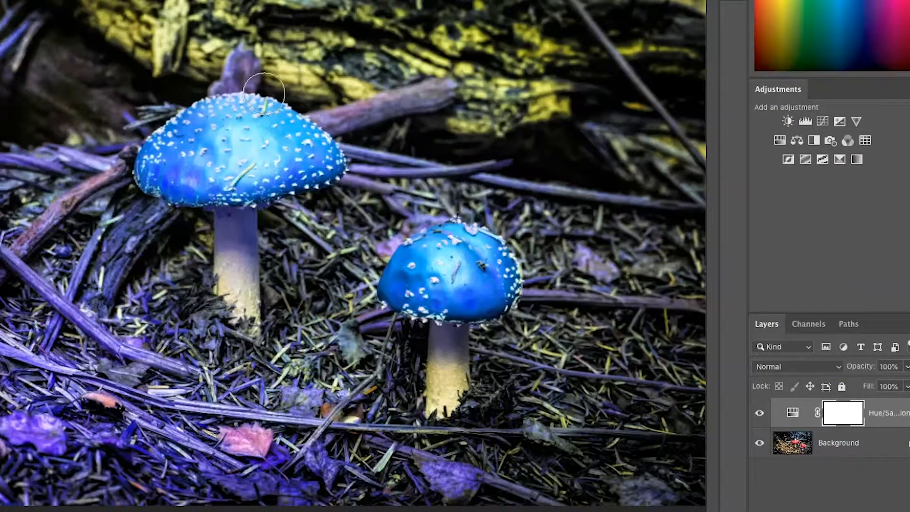
- Paint black on the mask over parts of both mushroom caps, the branch, and the log and woodland behind them
mouse_move(318, 56)
mouse_down()
mouse_move(236, 144)
mouse_move(308, 66)
mouse_move(282, 114)
mouse_move(298, 131)
mouse_move(448, 91)
mouse_move(430, 98)
mouse_up()
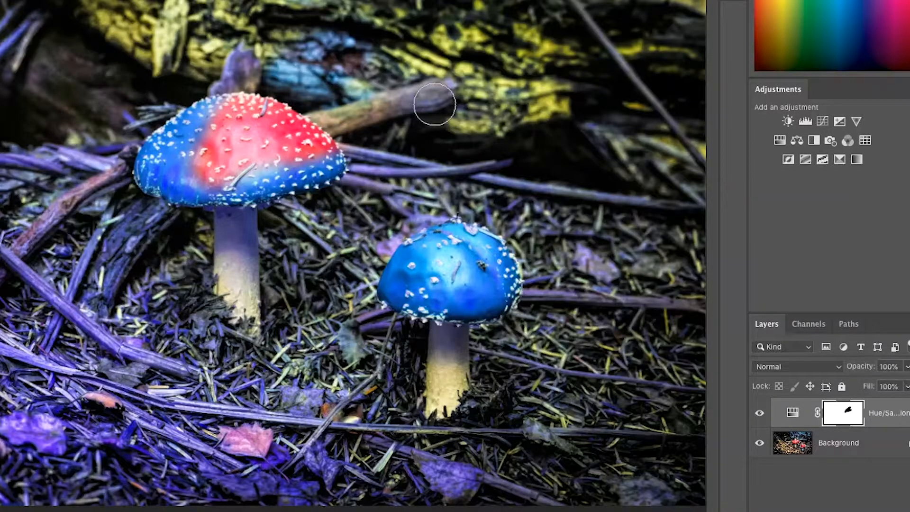
mouse_move(491, 205)
mouse_down()
mouse_move(441, 250)
mouse_move(462, 270)
mouse_move(496, 242)
mouse_up()
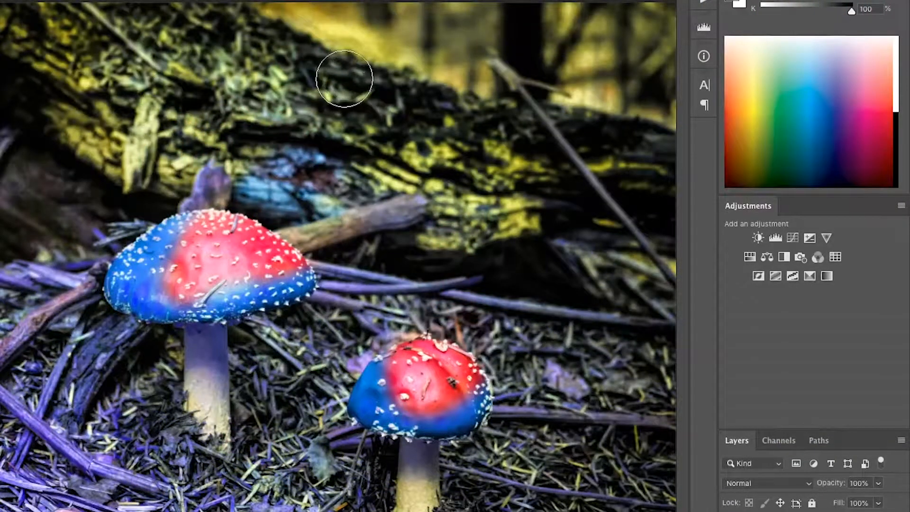
mouse_move(341, 65)
mouse_down()
mouse_move(441, 96)
mouse_move(535, 98)
mouse_move(593, 62)
mouse_move(366, 33)
mouse_move(675, 156)
mouse_move(654, 51)
mouse_move(232, 12)
mouse_move(210, 20)
mouse_move(419, 94)
mouse_move(688, 154)
mouse_move(590, 121)
mouse_up()
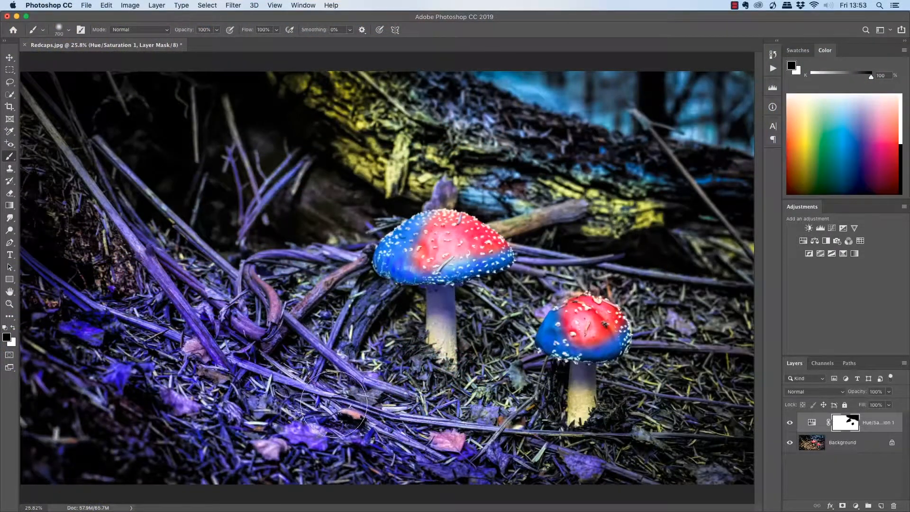
- Paint black on the mask over the twigs in the left foreground, and repaint that patch with white to restore the adjustment
mouse_move(326, 397)
mouse_down()
mouse_move(341, 407)
mouse_move(284, 379)
mouse_move(247, 332)
mouse_move(370, 379)
mouse_move(323, 334)
mouse_move(319, 384)
mouse_up()
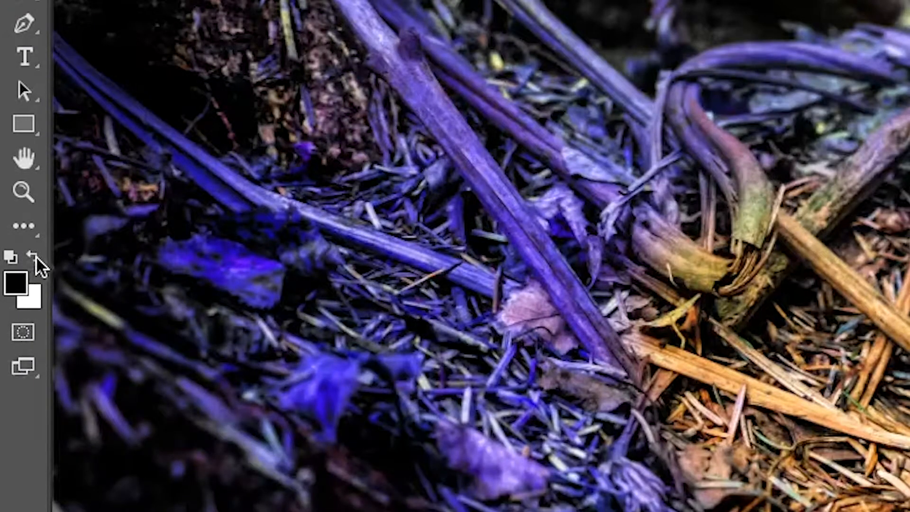
click(36, 259)
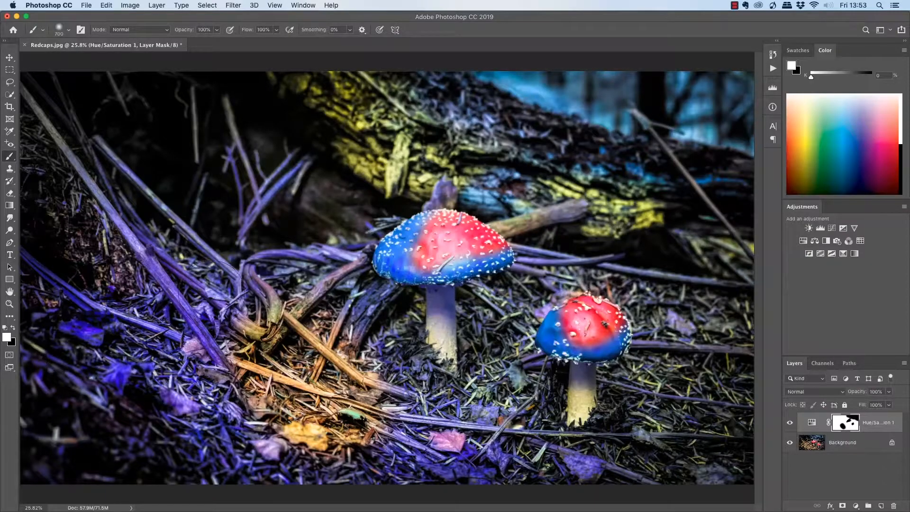
mouse_move(261, 279)
mouse_down()
mouse_move(360, 398)
mouse_move(331, 413)
mouse_move(251, 332)
mouse_move(323, 390)
mouse_move(342, 427)
mouse_move(346, 417)
mouse_move(327, 431)
mouse_move(240, 365)
mouse_up()
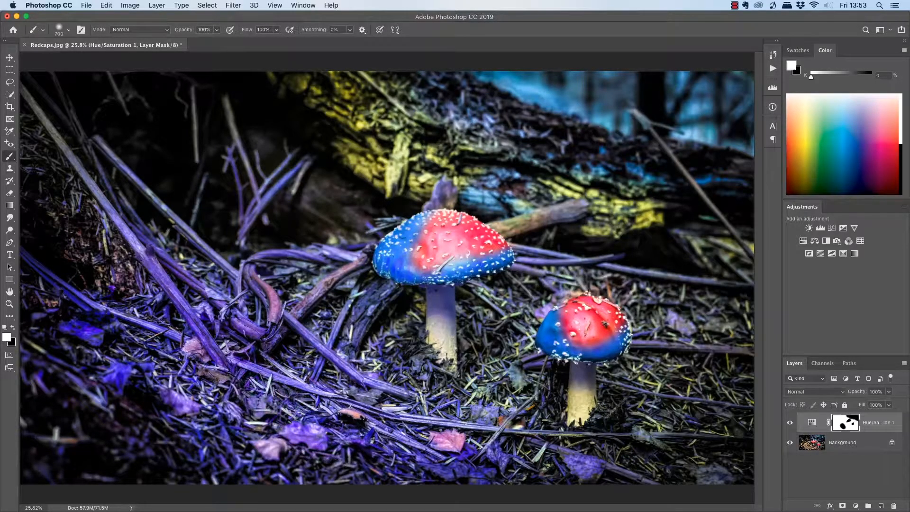
drag(234, 296, 255, 392)
- Paint black on the mask across the large mushroom cap, and repaint the whole cap with white to bring back the blue
key(x)
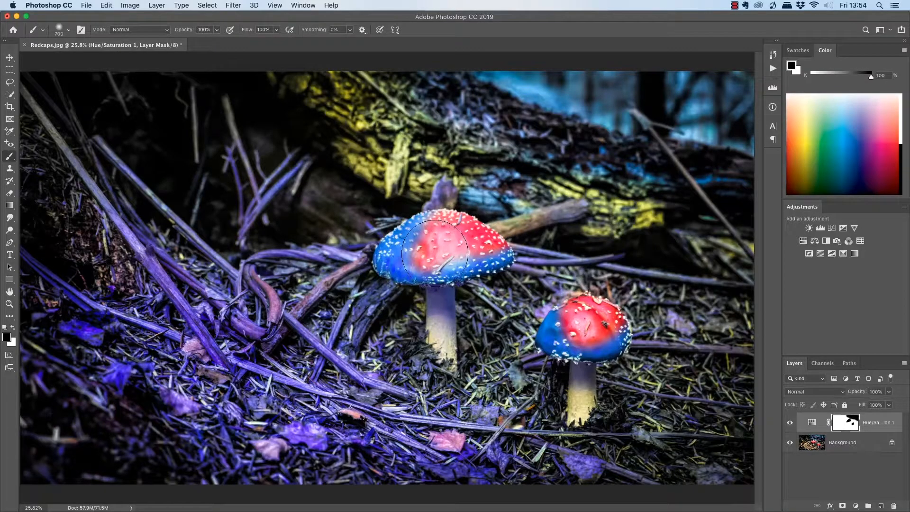
key(x)
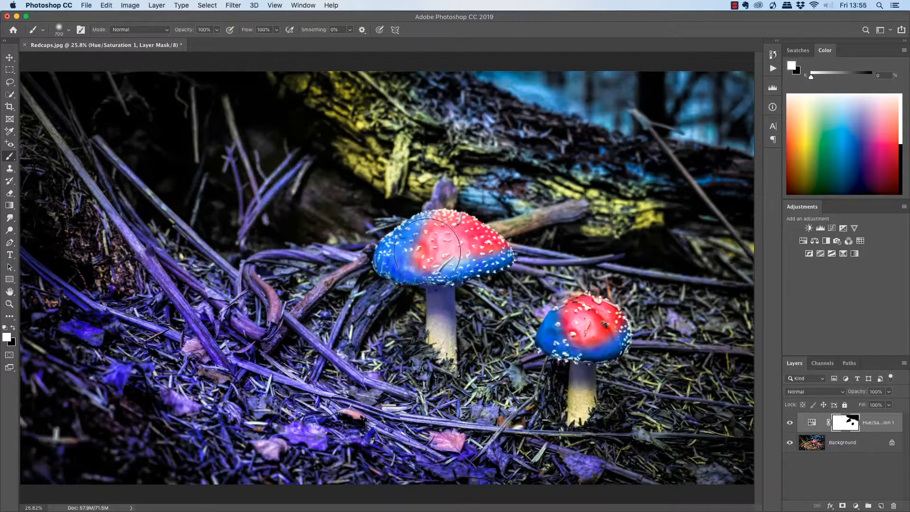
mouse_move(428, 247)
mouse_down()
mouse_move(463, 247)
mouse_move(466, 256)
mouse_move(448, 239)
mouse_move(469, 221)
mouse_move(458, 280)
mouse_move(479, 271)
mouse_move(461, 245)
mouse_move(447, 244)
mouse_move(490, 246)
mouse_move(420, 235)
mouse_move(427, 245)
mouse_move(465, 246)
mouse_up()
key(x)
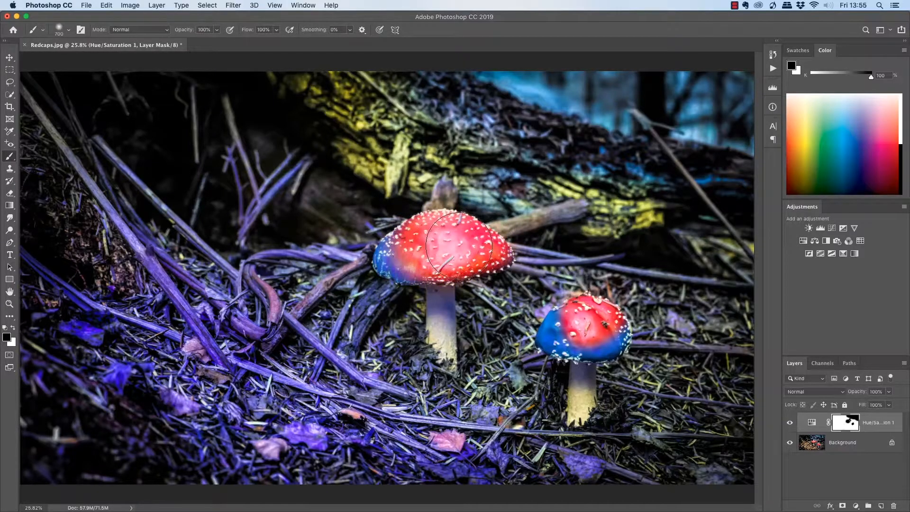
key(x)
mouse_move(439, 216)
mouse_down()
mouse_move(490, 255)
mouse_move(406, 239)
mouse_move(432, 266)
mouse_up()
- Reduce the brush size and paint black on the mask along the lower half of the large mushroom cap
key(bracketleft)
key(bracketleft)
key(bracketleft)
key(bracketleft)
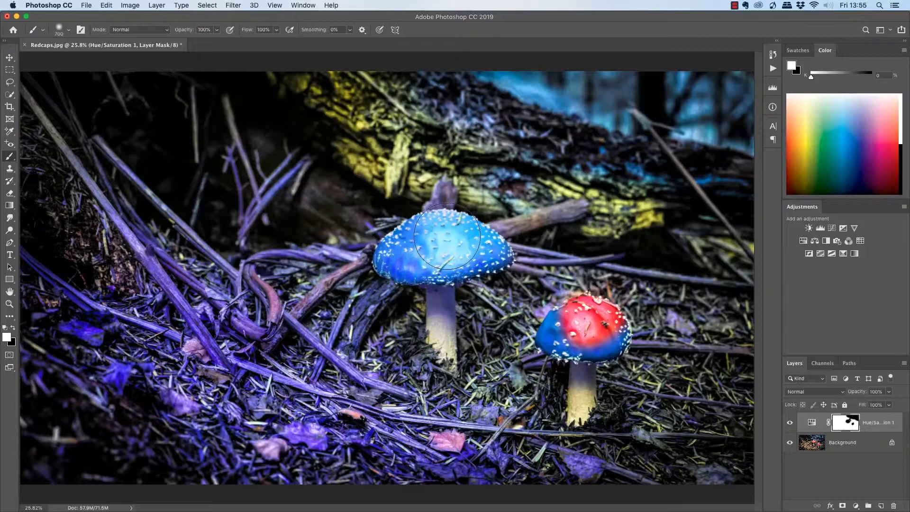
key(bracketleft)
key(x)
mouse_move(393, 268)
mouse_down()
mouse_move(463, 278)
mouse_move(503, 254)
mouse_move(438, 256)
mouse_move(431, 244)
mouse_move(408, 253)
mouse_move(402, 269)
mouse_up()
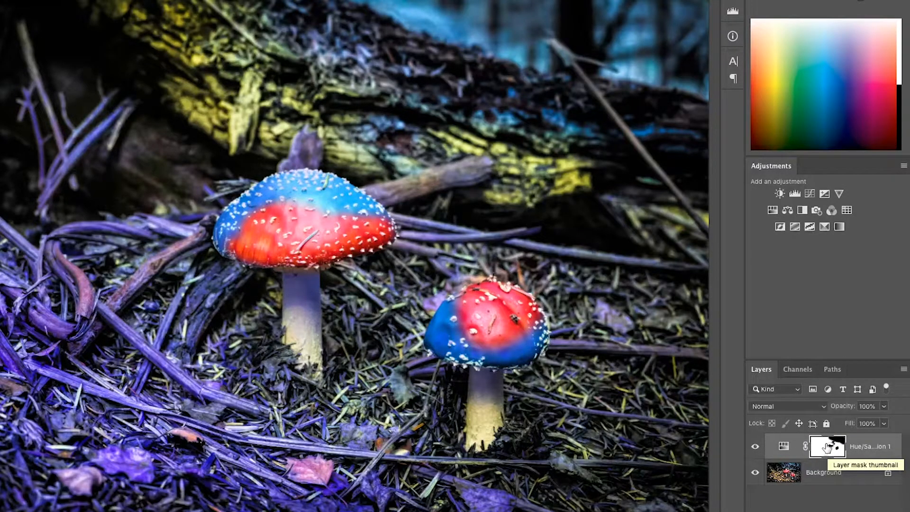
- View the Hue/Saturation layer's mask on its own, and return to the image with the adjustment thumbnail selected
alt+click(827, 446)
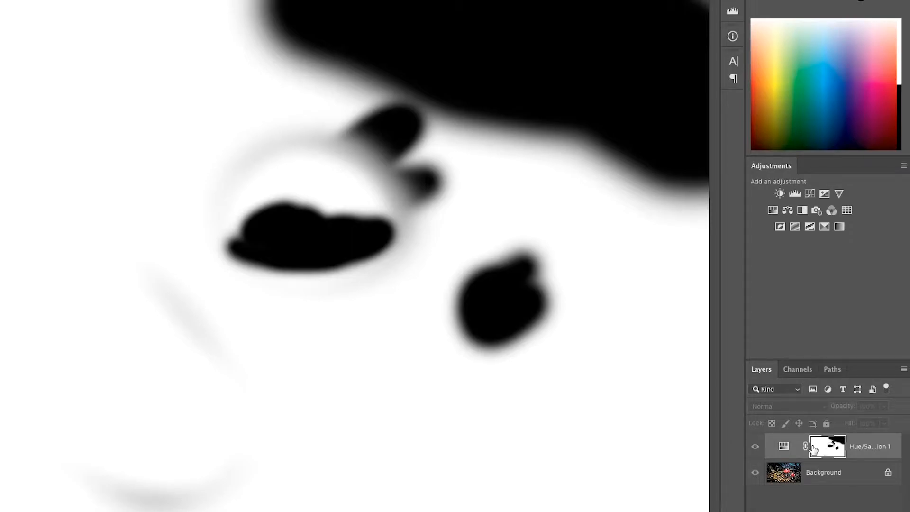
click(783, 447)
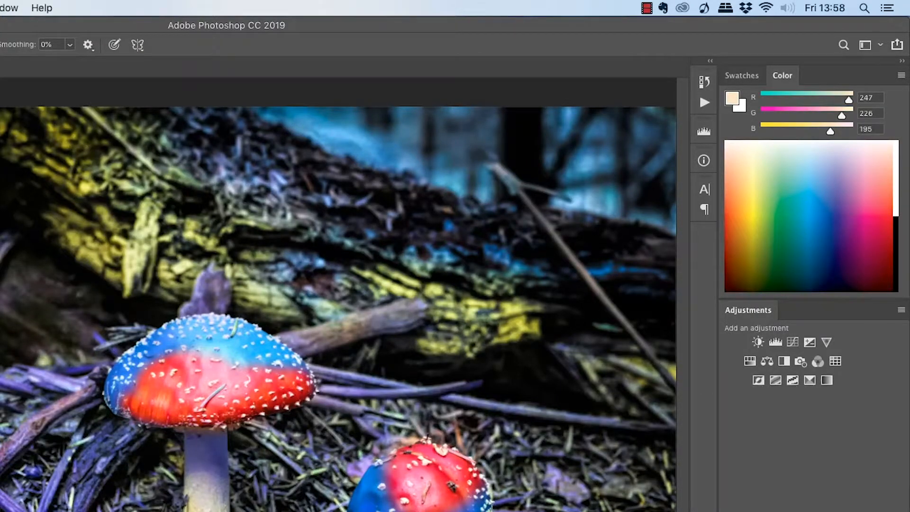
- Target the layer mask again and paint white over the red part of the large mushroom cap
key(super+backslash)
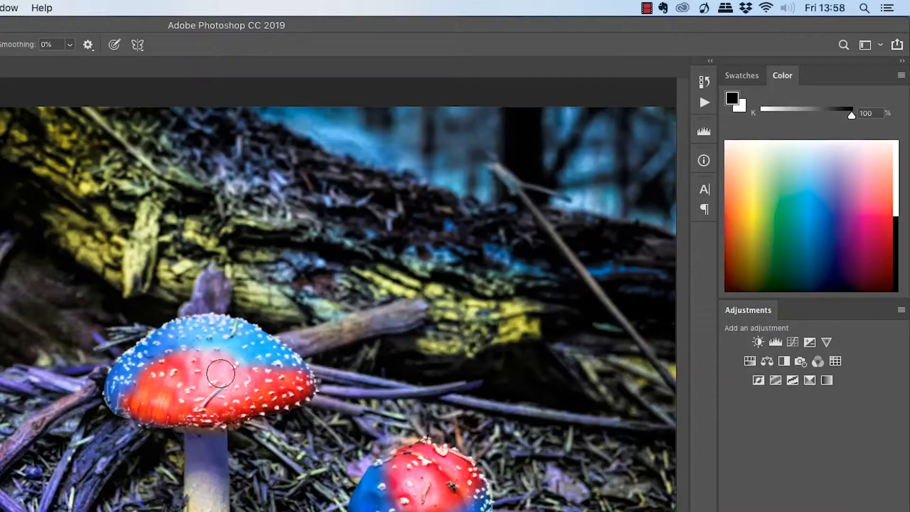
key(x)
mouse_move(237, 341)
mouse_down()
mouse_move(203, 370)
mouse_move(216, 381)
mouse_move(304, 388)
mouse_up()
mouse_move(251, 413)
mouse_down()
mouse_move(196, 411)
mouse_move(234, 409)
mouse_move(152, 398)
mouse_up()
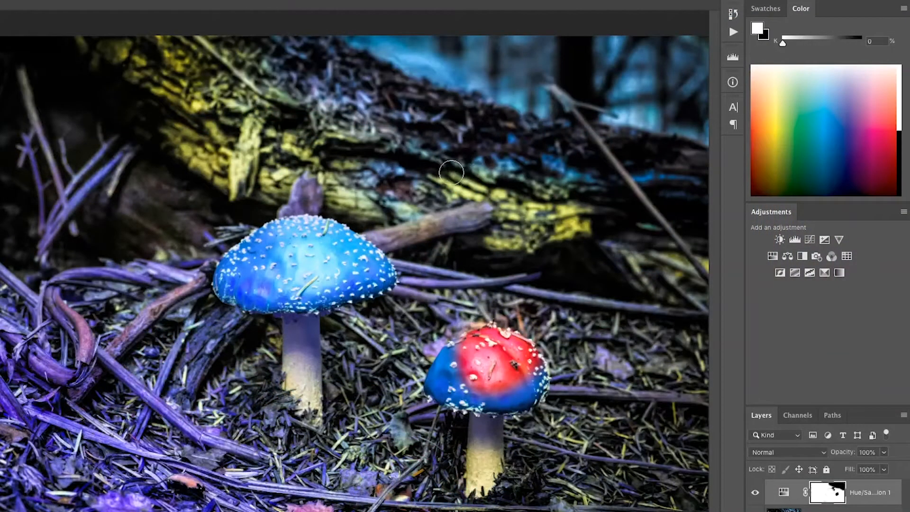
- Paint black on the layer mask over the remaining blue areas of the small mushroom cap
key(x)
drag(438, 360, 469, 396)
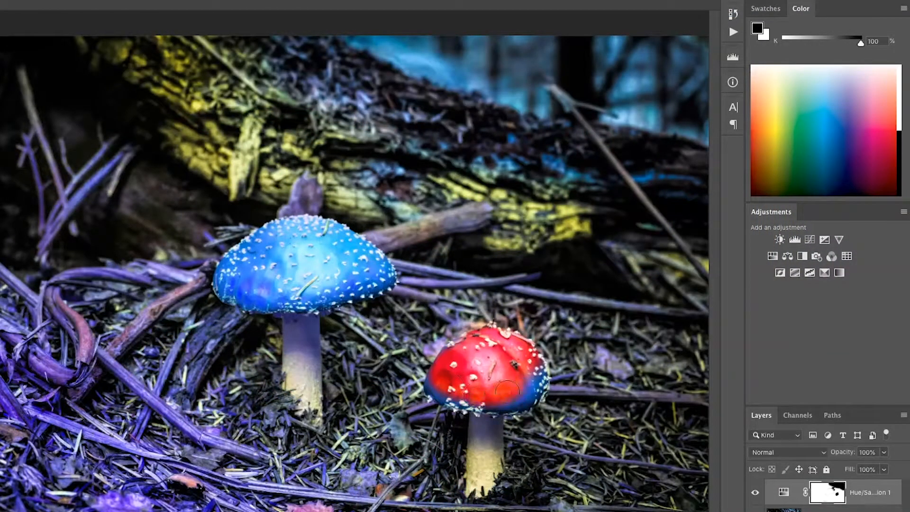
mouse_move(527, 380)
mouse_down()
mouse_move(472, 398)
mouse_move(432, 391)
mouse_move(517, 394)
mouse_move(509, 395)
mouse_up()
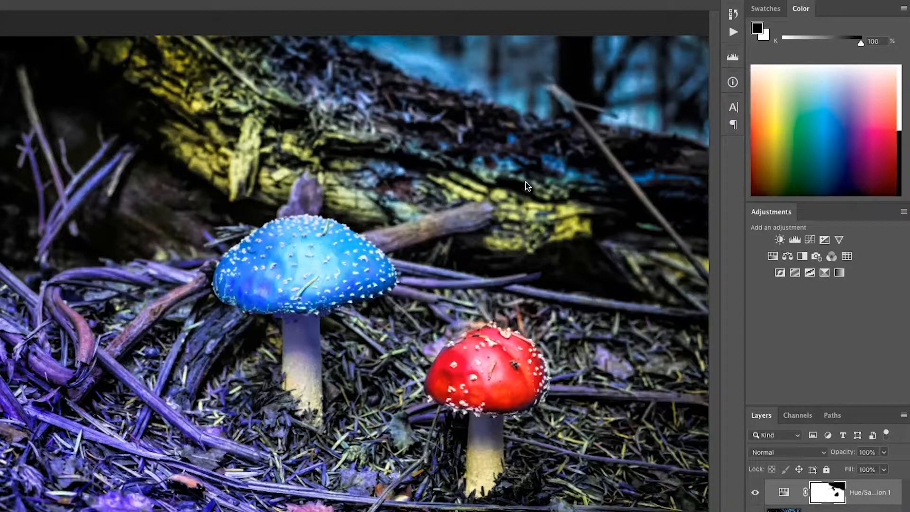
- Try painting 50% gray on the mask over the right half of the large mushroom cap, and undo it
drag(861, 45, 821, 47)
mouse_move(389, 273)
mouse_down()
mouse_move(341, 256)
mouse_move(366, 261)
mouse_move(326, 285)
mouse_move(373, 259)
mouse_move(341, 227)
mouse_move(358, 284)
mouse_up()
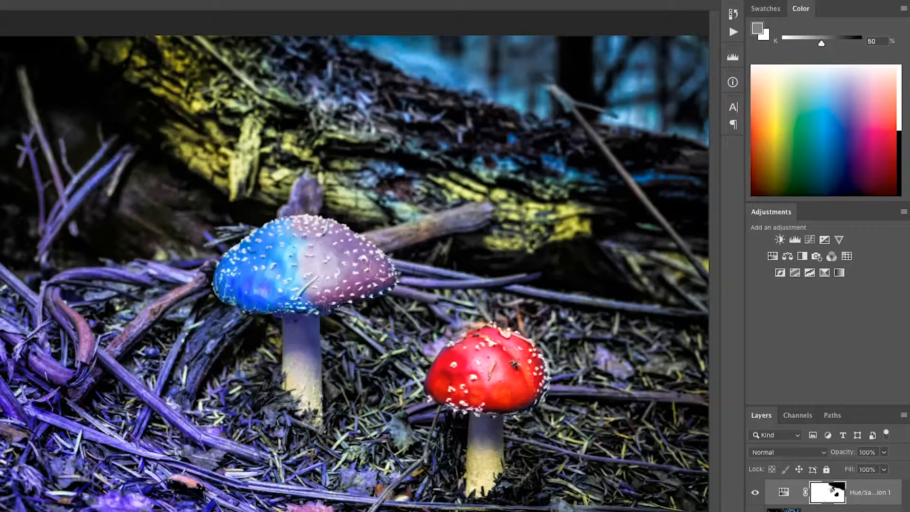
key(super+z)
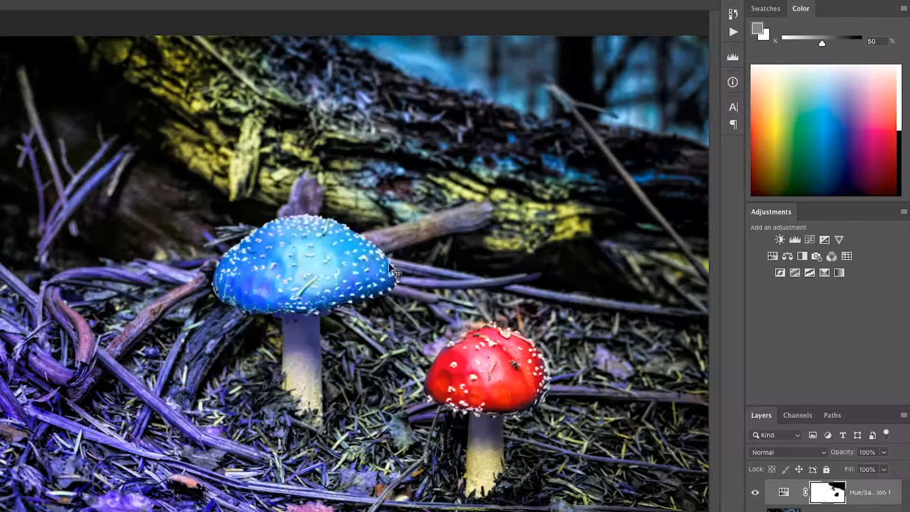
- Enlarge the brush to 500 px and lower its opacity to 10%
key(bracketright)
key(bracketright)
key(bracketright)
key(bracketright)
key(bracketright)
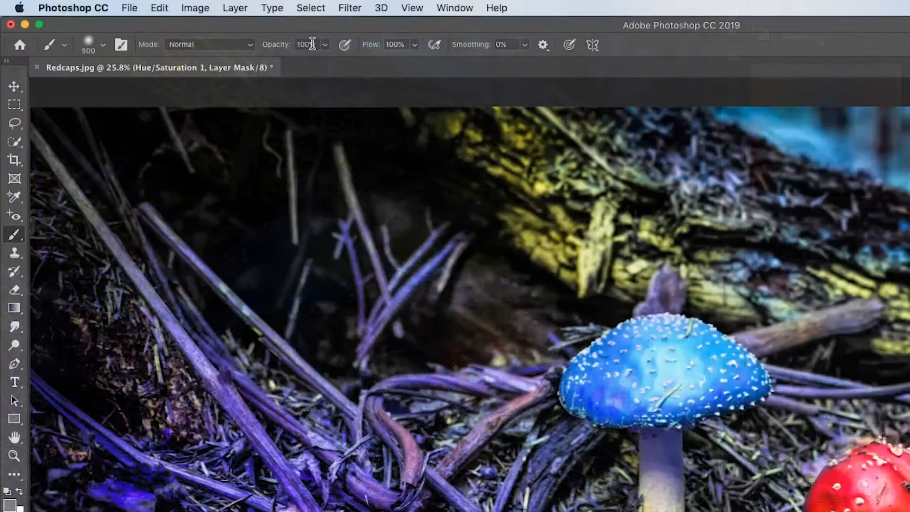
click(327, 45)
drag(268, 62, 266, 62)
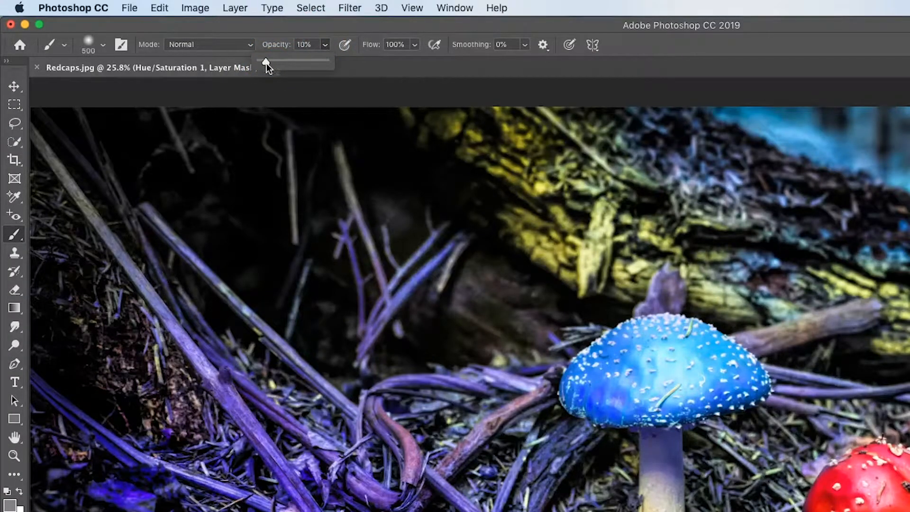
click(662, 65)
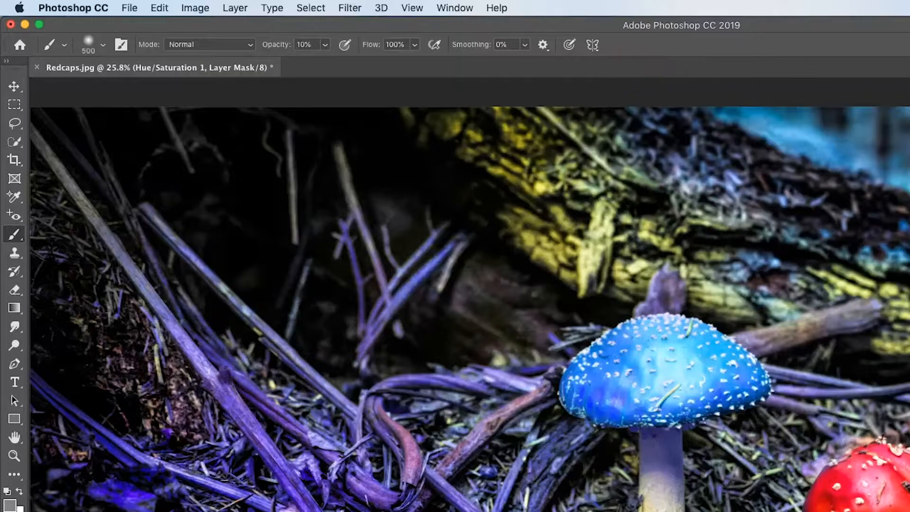
- Paint black on the mask at 10% opacity across the large mushroom cap, building up most on its right side
key(d)
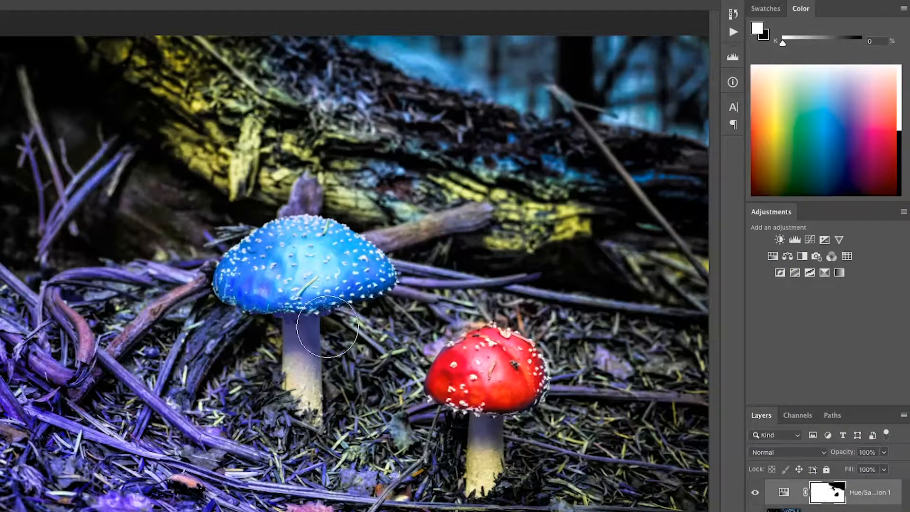
key(x)
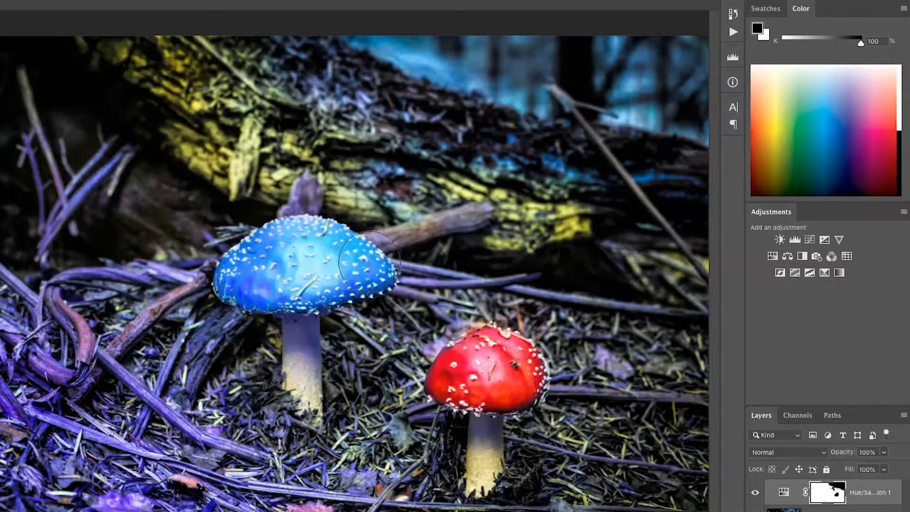
mouse_move(356, 239)
mouse_down()
mouse_move(392, 255)
mouse_move(303, 307)
mouse_move(378, 240)
mouse_move(393, 242)
mouse_move(378, 285)
mouse_move(353, 230)
mouse_move(329, 222)
mouse_move(283, 277)
mouse_move(376, 220)
mouse_move(292, 310)
mouse_move(402, 251)
mouse_move(346, 288)
mouse_move(367, 225)
mouse_move(319, 226)
mouse_move(306, 216)
mouse_move(267, 274)
mouse_move(294, 271)
mouse_move(341, 234)
mouse_move(291, 303)
mouse_move(362, 250)
mouse_move(315, 300)
mouse_move(387, 259)
mouse_move(323, 303)
mouse_move(388, 268)
mouse_move(341, 302)
mouse_move(368, 253)
mouse_up()
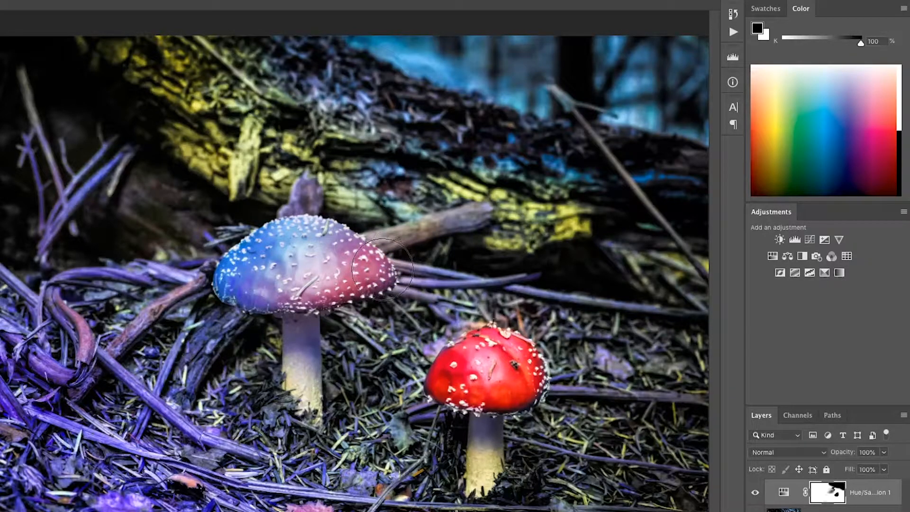
mouse_move(372, 275)
mouse_down()
mouse_move(333, 231)
mouse_move(284, 279)
mouse_up()
- View the layer mask on its own, paint more strokes over the gray cap area, and return to the image
alt+click(825, 496)
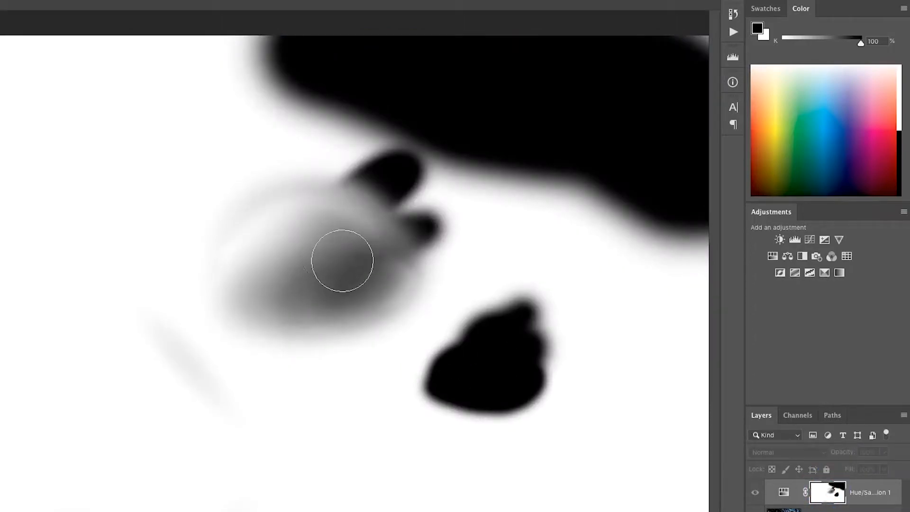
mouse_move(373, 262)
mouse_down()
mouse_move(352, 285)
mouse_move(381, 269)
mouse_move(348, 294)
mouse_up()
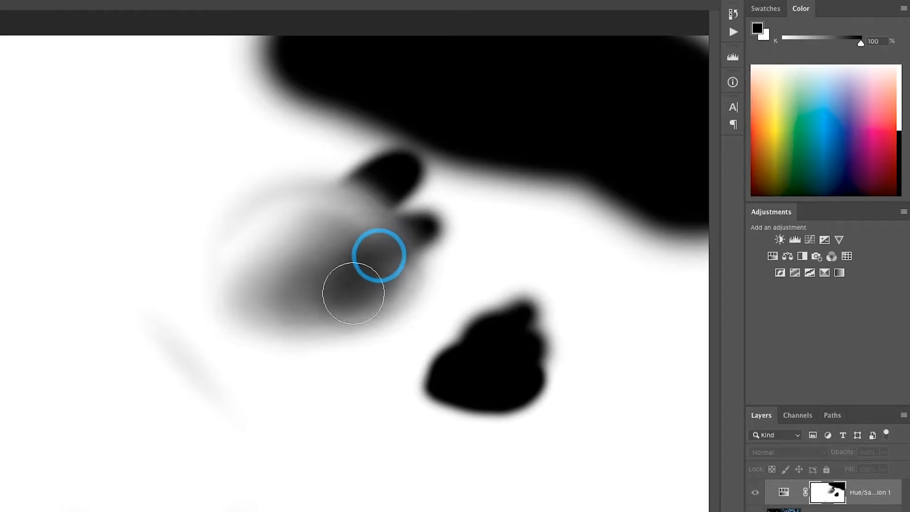
mouse_move(329, 219)
mouse_down()
mouse_move(296, 212)
mouse_move(234, 261)
mouse_up()
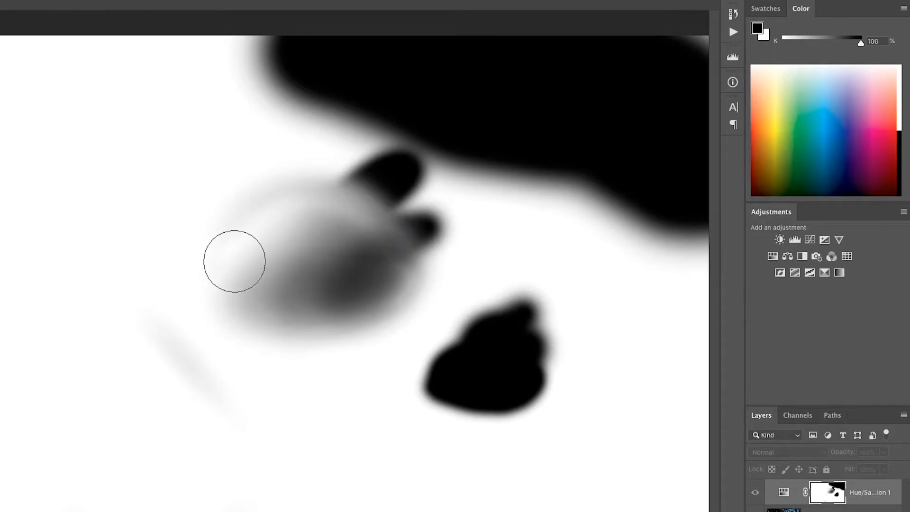
click(783, 493)
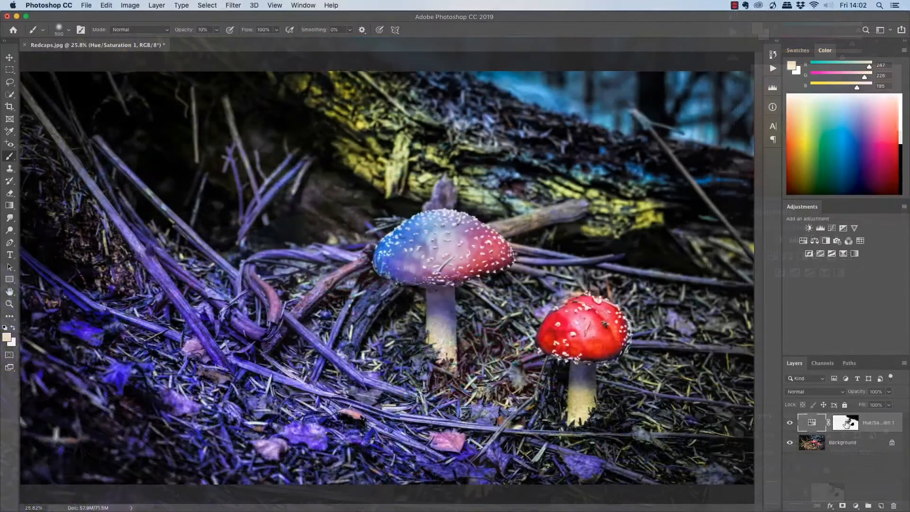
- Target the layer mask, restore the brush opacity to 100%, and paint black over the log and the branches on the left
click(829, 493)
key(0)
mouse_move(405, 98)
mouse_down()
mouse_move(554, 106)
mouse_move(239, 85)
mouse_move(433, 127)
mouse_move(216, 92)
mouse_move(275, 152)
mouse_move(213, 265)
mouse_move(260, 209)
mouse_move(111, 216)
mouse_move(61, 116)
mouse_move(110, 266)
mouse_move(237, 302)
mouse_move(252, 384)
mouse_move(146, 379)
mouse_move(90, 313)
mouse_move(208, 406)
mouse_move(266, 287)
mouse_move(341, 386)
mouse_move(294, 372)
mouse_up()
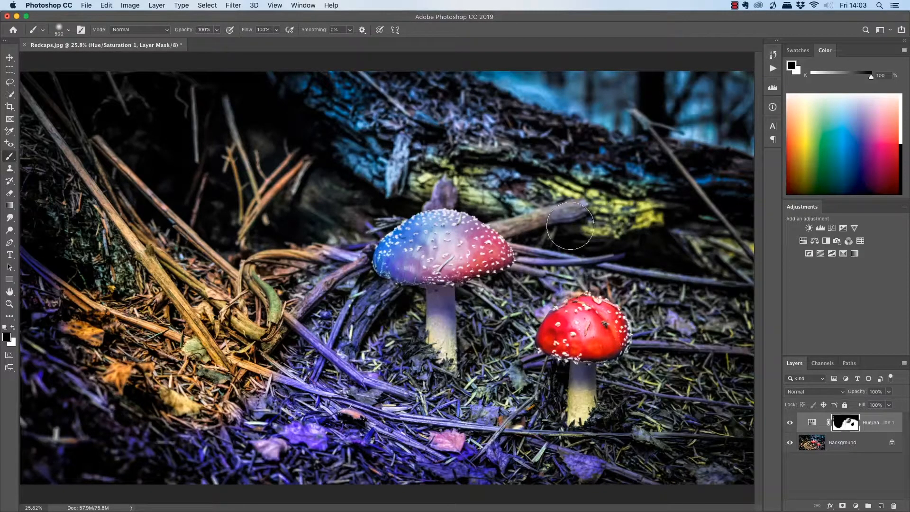
- Invert the Hue/Saturation layer's mask
click(130, 6)
mouse_move(152, 33)
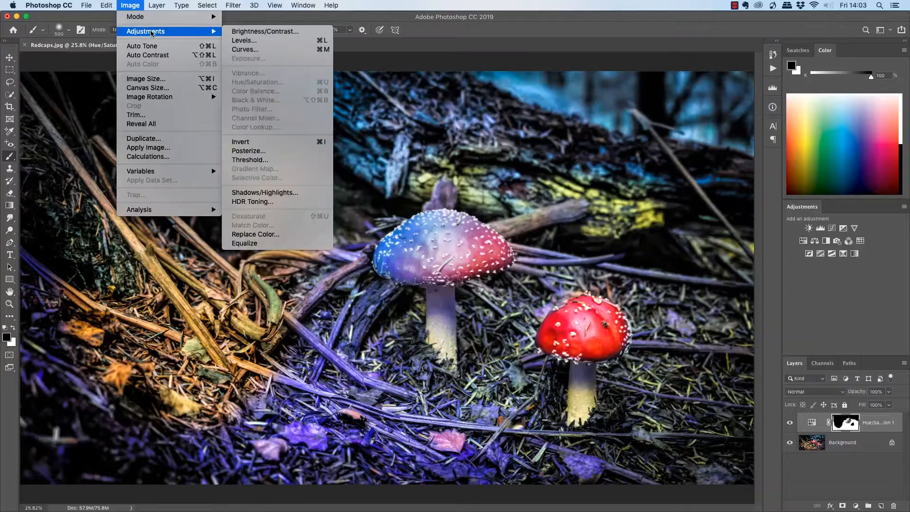
click(245, 144)
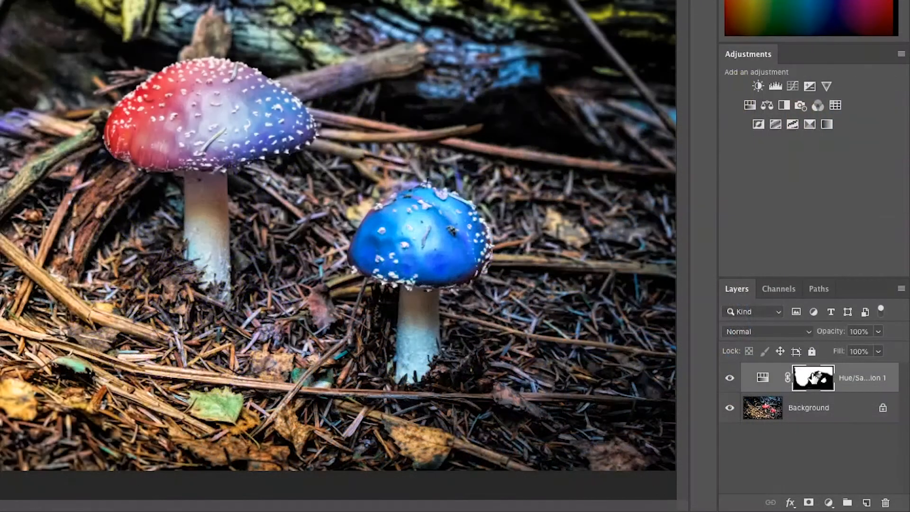
- Delete the Hue/Saturation layer's painted mask and add a new white layer mask in its place
click(814, 377)
click(885, 504)
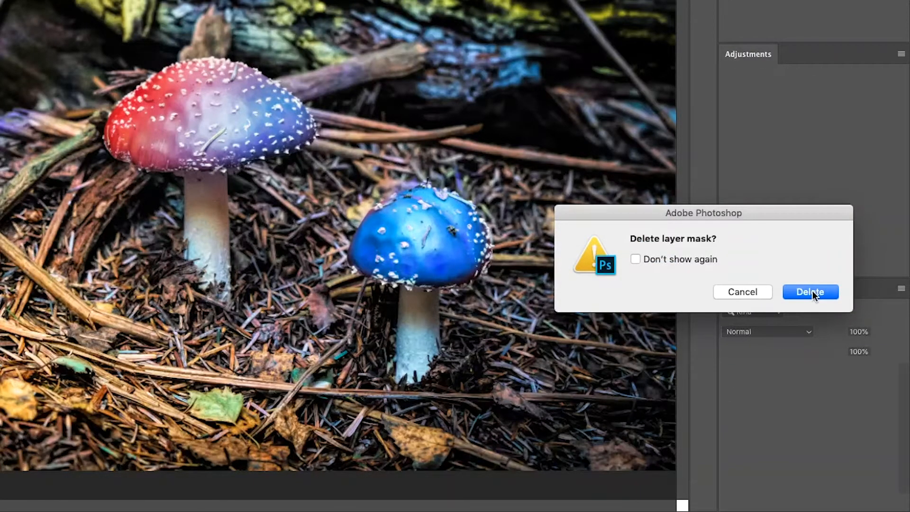
click(811, 291)
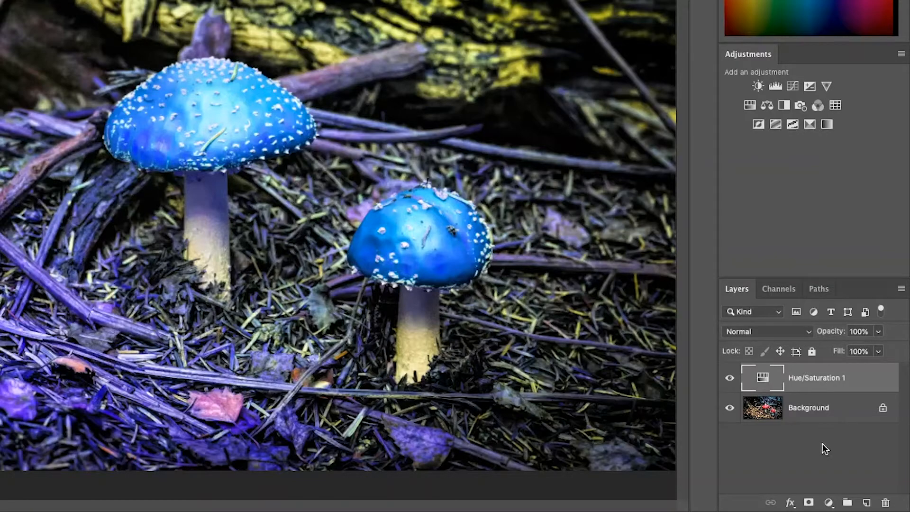
click(808, 502)
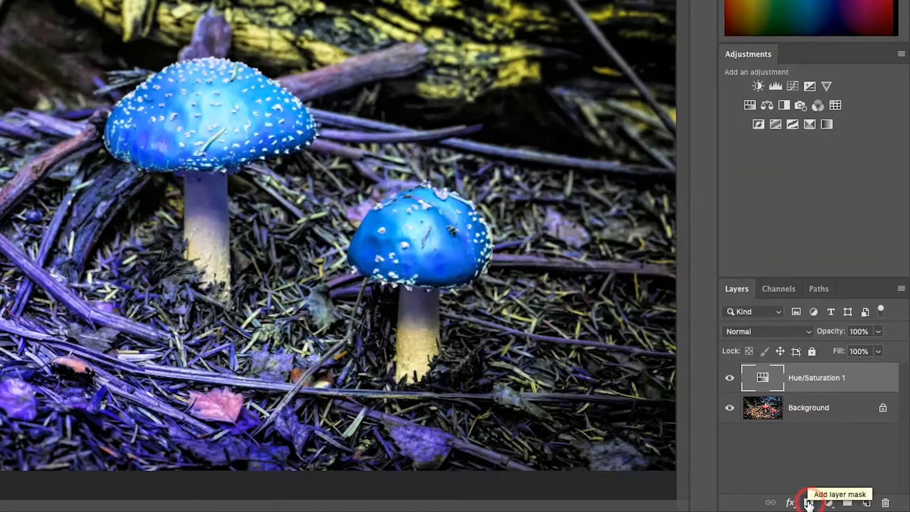
click(809, 503)
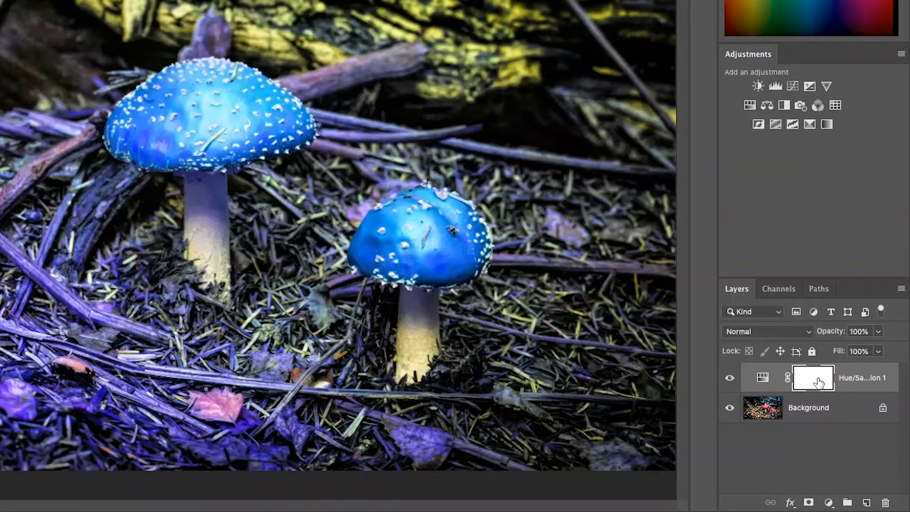
- Delete the white layer mask and add a black mask that hides the Hue/Saturation adjustment
click(886, 503)
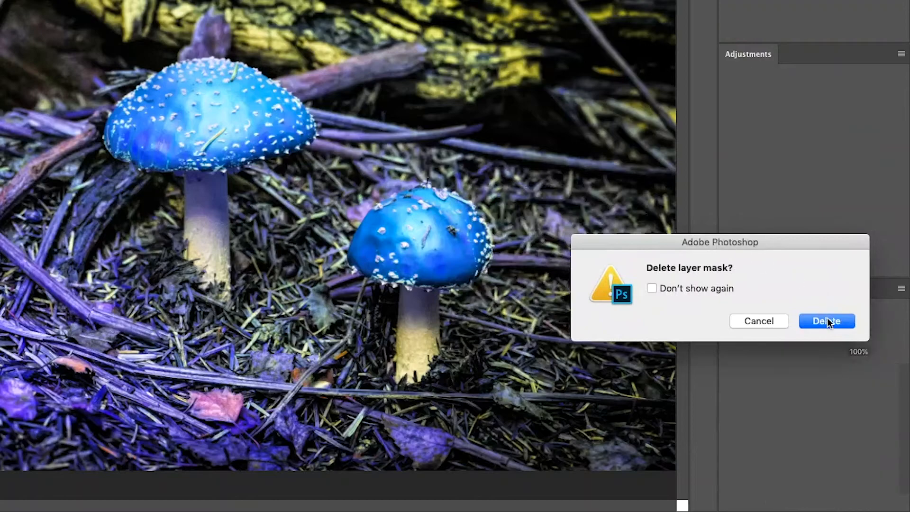
click(833, 321)
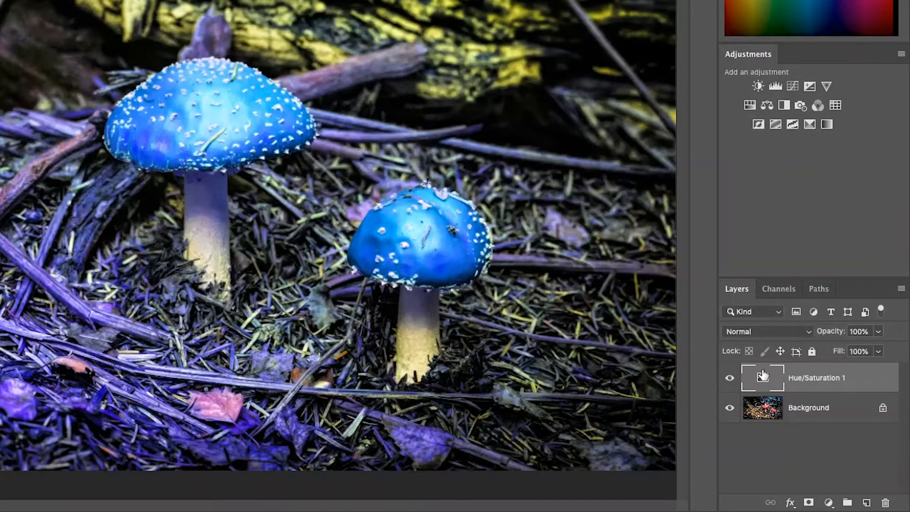
alt+click(809, 504)
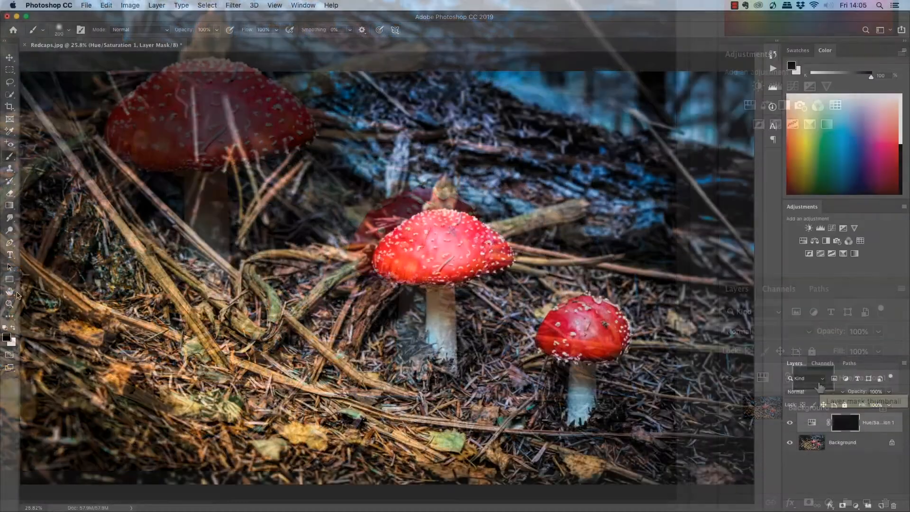
- Reduce the brush to 100 px and paint white on the mask over the middle of the small mushroom cap
click(9, 304)
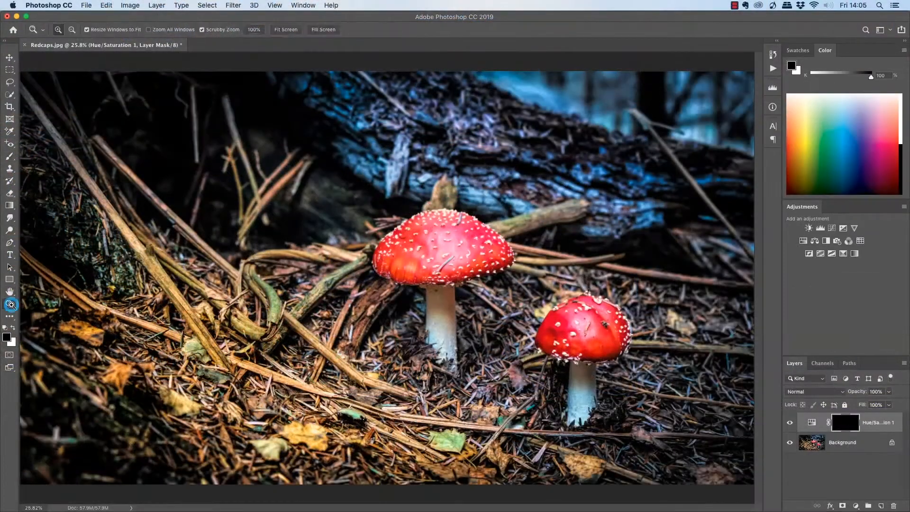
click(517, 337)
click(517, 337)
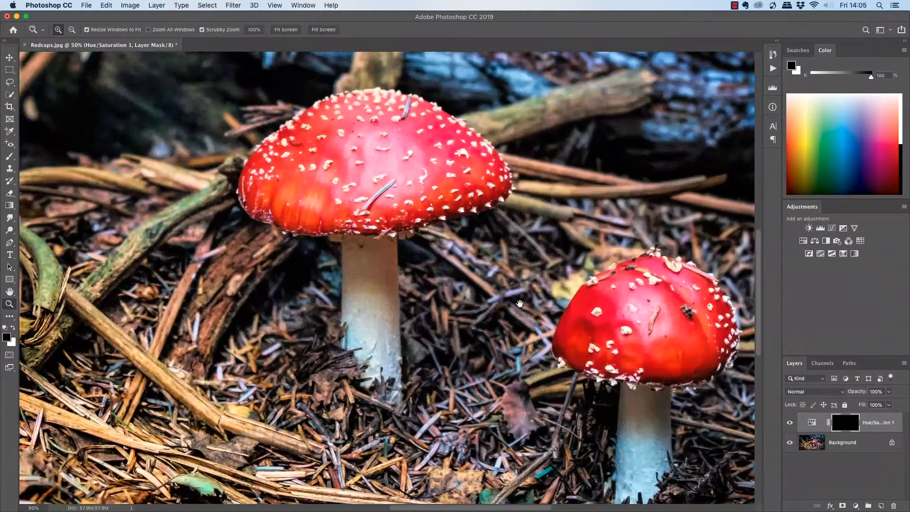
scroll(497, 332, right, 3)
click(479, 325)
drag(479, 326, 363, 281)
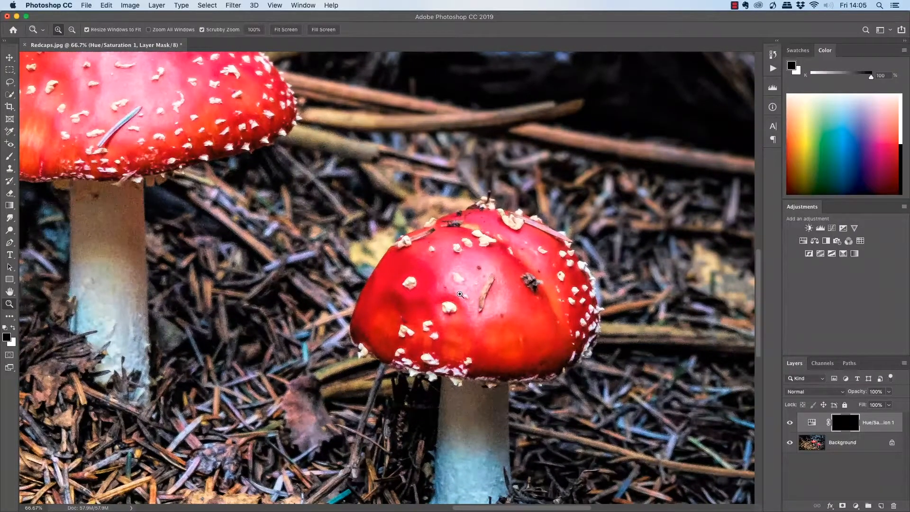
click(9, 156)
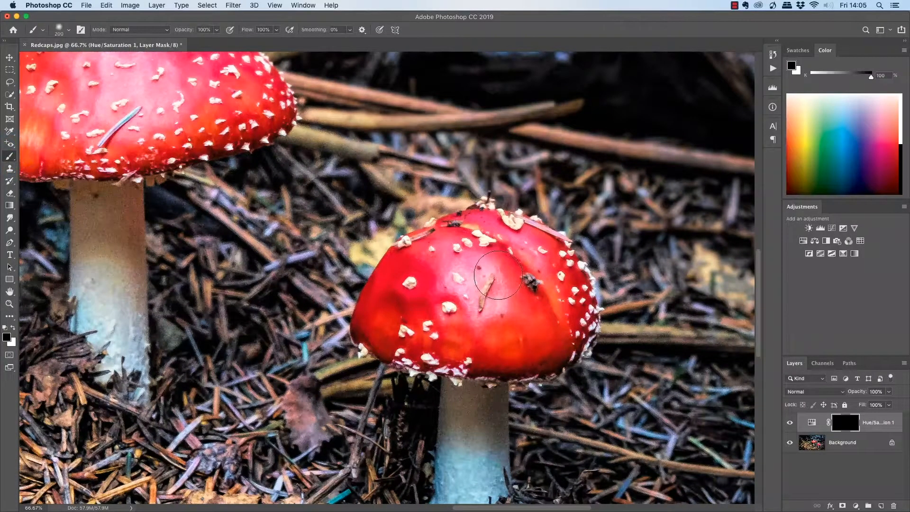
key(bracketleft)
key(bracketleft)
key(bracketleft)
key(bracketleft)
key(x)
mouse_move(487, 229)
mouse_down()
mouse_move(437, 267)
mouse_move(515, 270)
mouse_move(467, 291)
mouse_move(466, 304)
mouse_move(503, 318)
mouse_move(488, 324)
mouse_move(484, 305)
mouse_move(509, 301)
mouse_move(521, 268)
mouse_move(472, 247)
mouse_move(440, 252)
mouse_move(397, 280)
mouse_move(378, 328)
mouse_move(422, 340)
mouse_move(497, 338)
mouse_up()
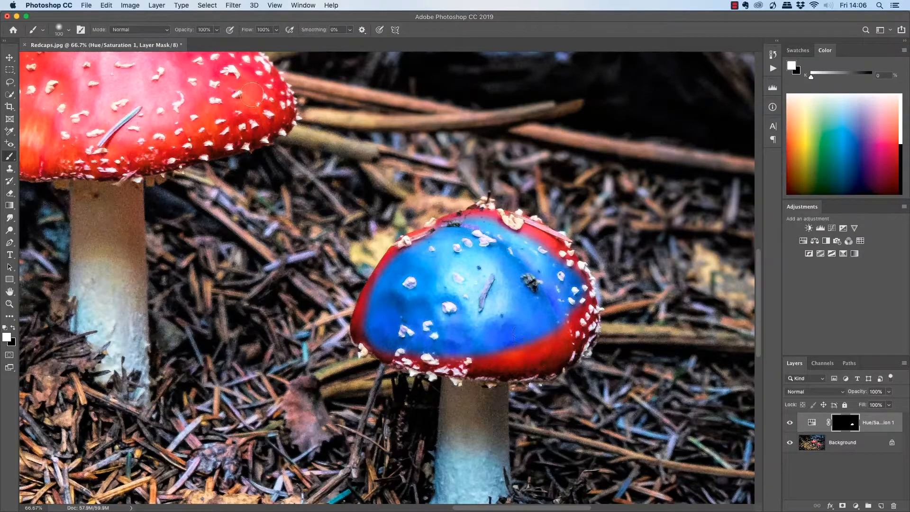
- Set the brush hardness to 60% and paint white on the mask along the small cap's lower and right edges
click(69, 30)
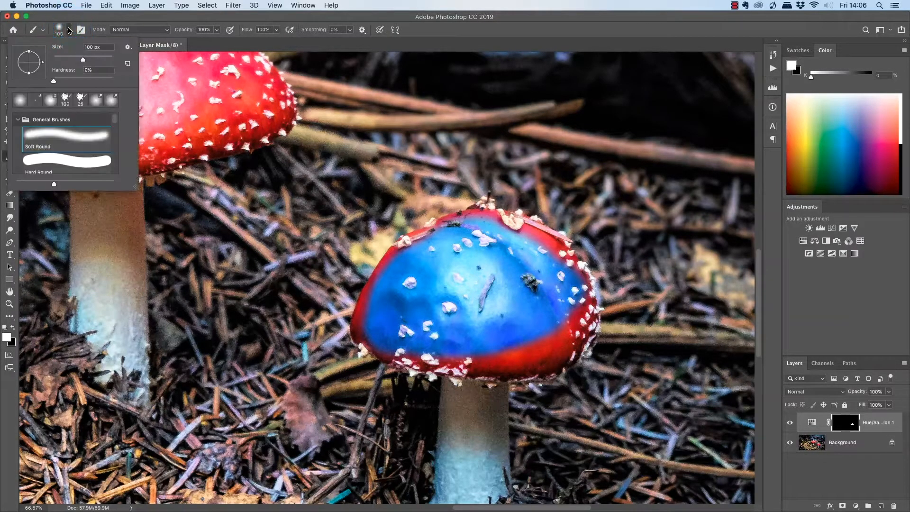
drag(53, 81, 90, 83)
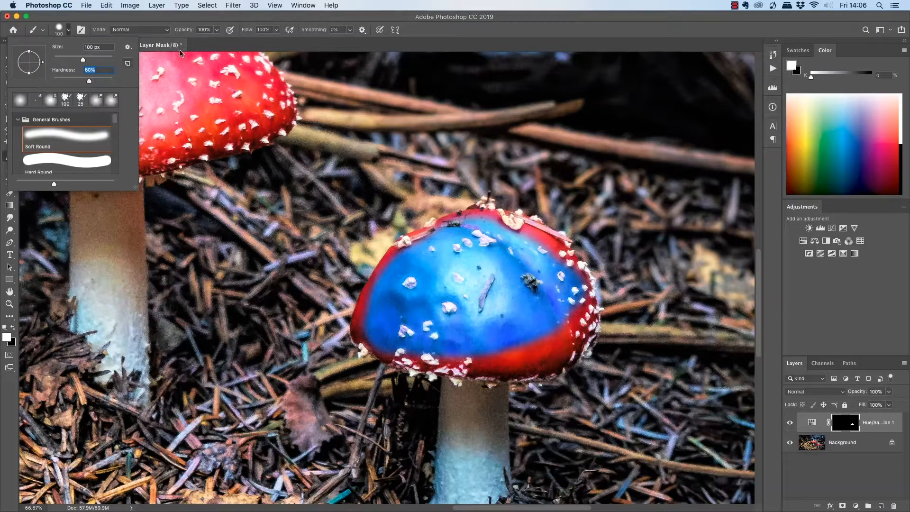
click(154, 44)
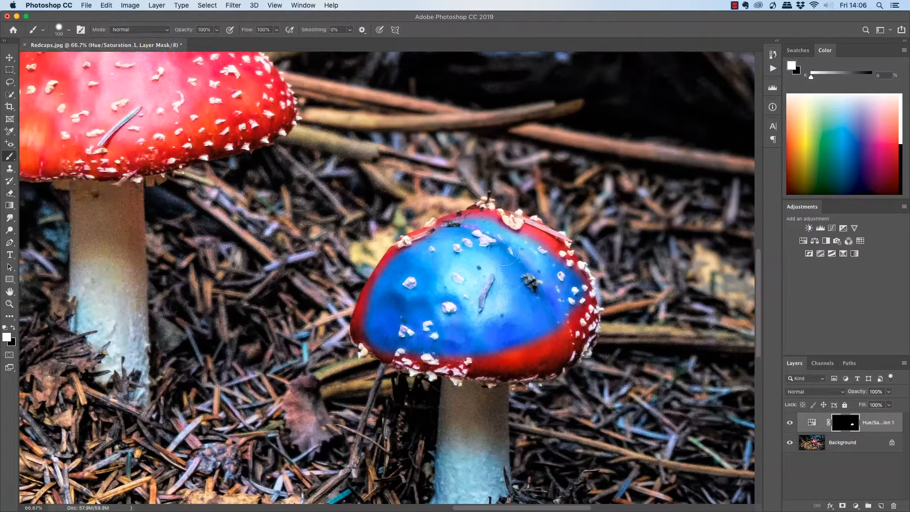
mouse_move(508, 354)
mouse_down()
mouse_move(558, 327)
mouse_move(563, 294)
mouse_move(562, 323)
mouse_move(578, 308)
mouse_move(562, 347)
mouse_move(541, 355)
mouse_move(474, 359)
mouse_move(385, 342)
mouse_up()
mouse_move(546, 274)
mouse_down()
mouse_move(709, 246)
mouse_move(568, 282)
mouse_up()
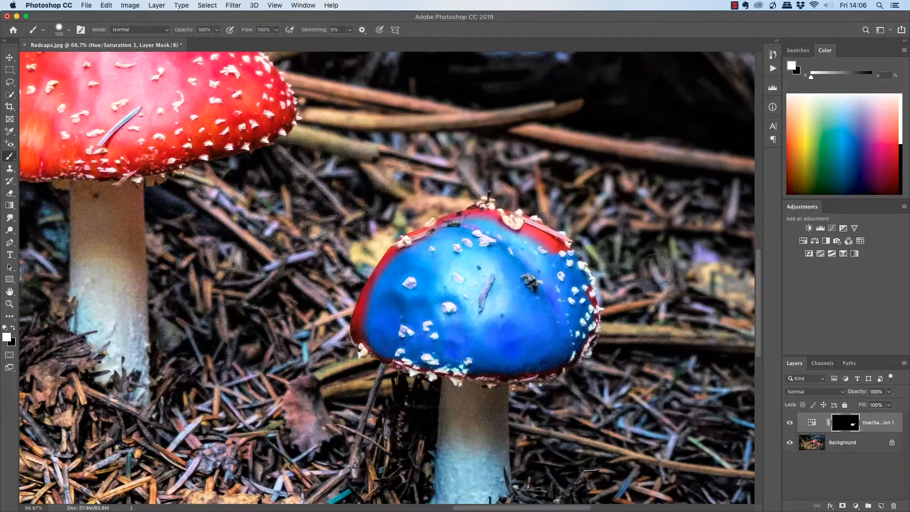
- Paint white on the mask over the remaining red along the small cap's top and left edges
key(x)
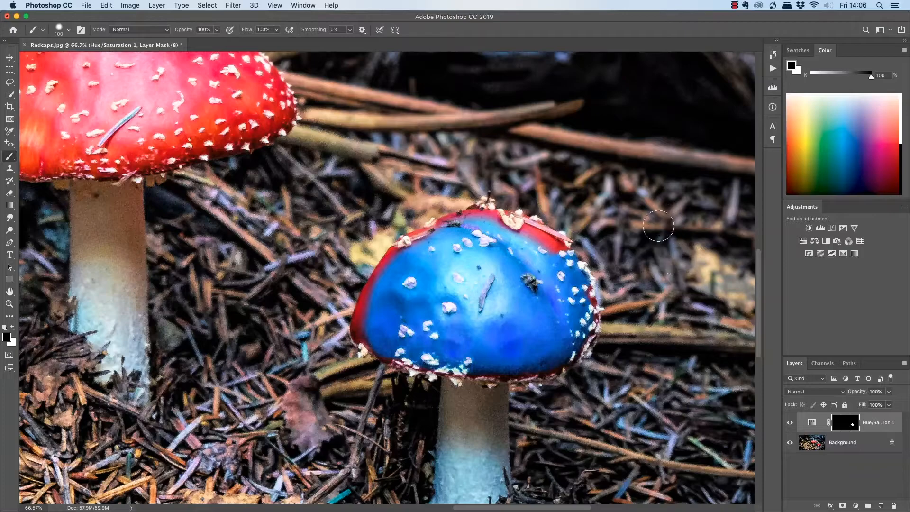
key(x)
mouse_move(552, 254)
mouse_down()
mouse_move(497, 228)
mouse_move(453, 231)
mouse_move(402, 263)
mouse_move(386, 290)
mouse_move(403, 257)
mouse_move(365, 326)
mouse_move(405, 355)
mouse_move(508, 366)
mouse_move(545, 364)
mouse_move(564, 346)
mouse_up()
mouse_move(573, 286)
mouse_down()
mouse_move(581, 315)
mouse_move(567, 348)
mouse_move(571, 313)
mouse_move(554, 253)
mouse_move(497, 225)
mouse_move(507, 227)
mouse_move(471, 223)
mouse_move(404, 249)
mouse_move(415, 259)
mouse_move(377, 301)
mouse_up()
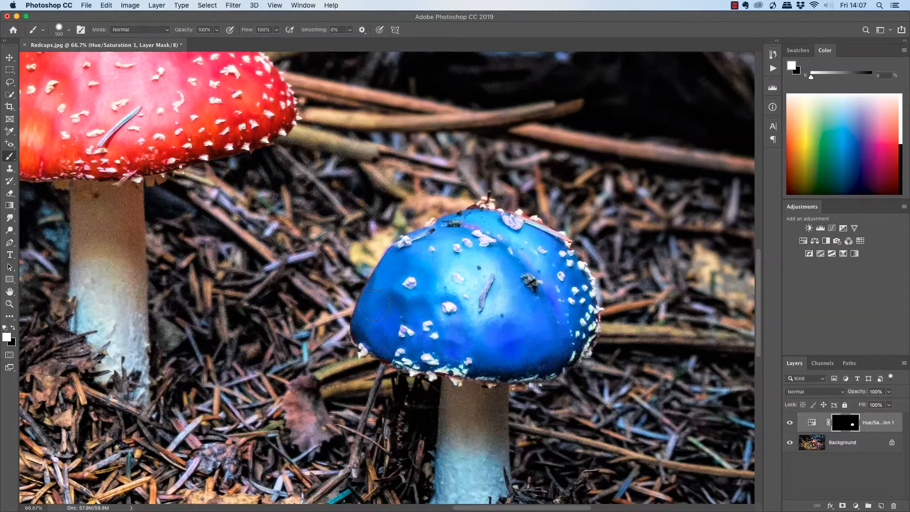
- Paint white on the mask over the whole large mushroom cap, then view the mask alone and fill the missed spot inside that cap
mouse_move(501, 235)
mouse_down()
mouse_move(503, 227)
mouse_move(493, 235)
mouse_up()
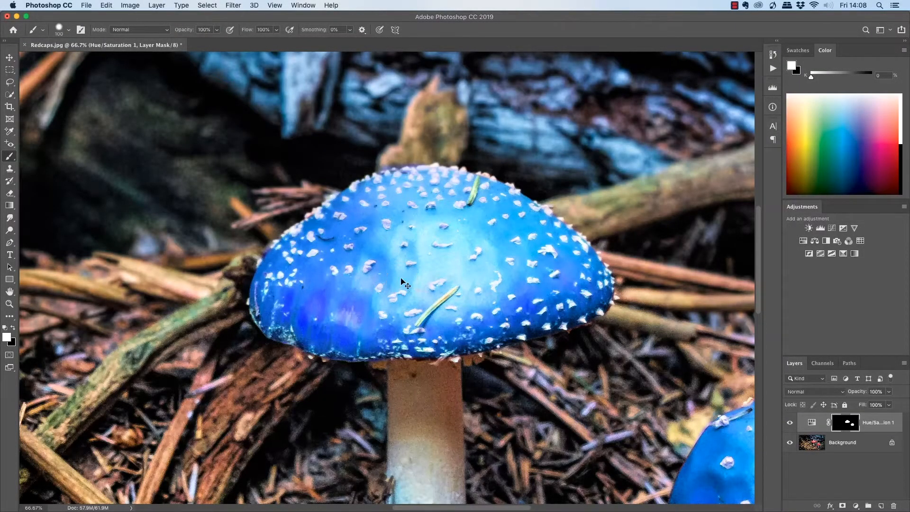
key(super+0)
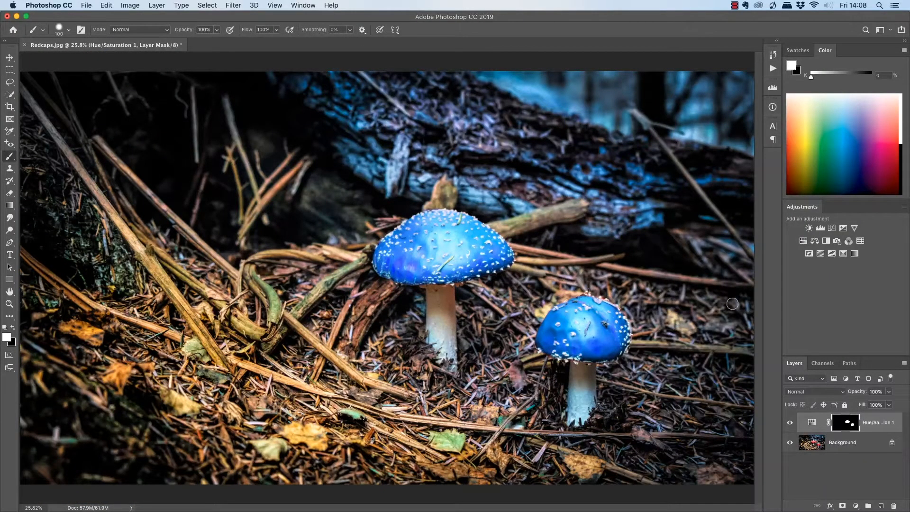
alt+click(847, 424)
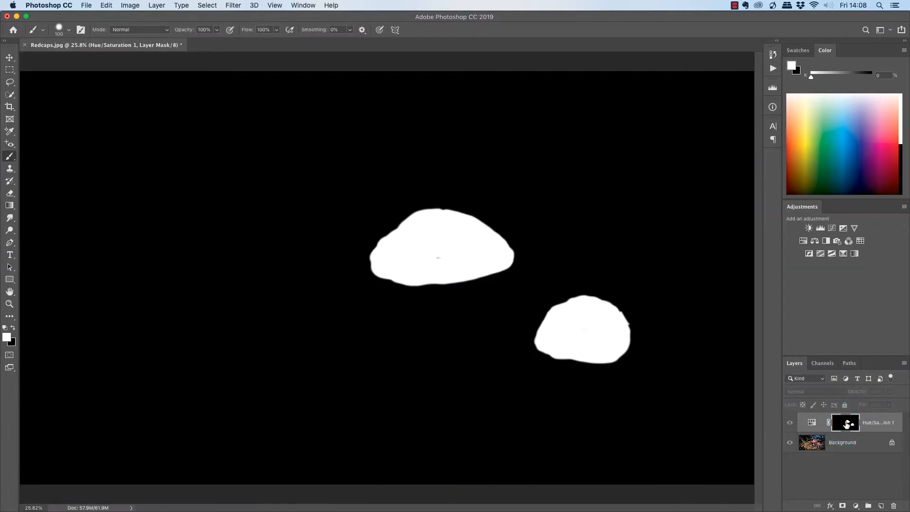
click(445, 258)
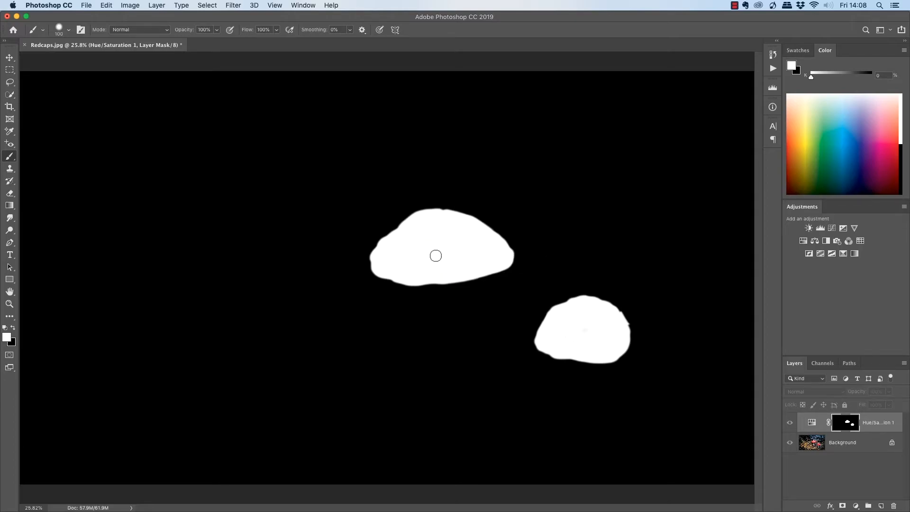
- Change the Hue/Saturation adjustment to Hue +30, Saturation +38 and Lightness -2 to recolour both mushroom caps orange
click(811, 423)
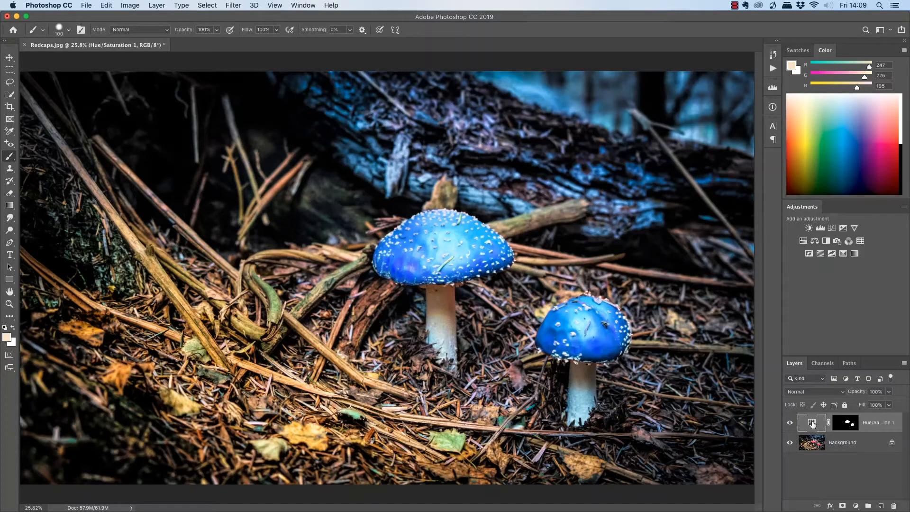
double_click(811, 423)
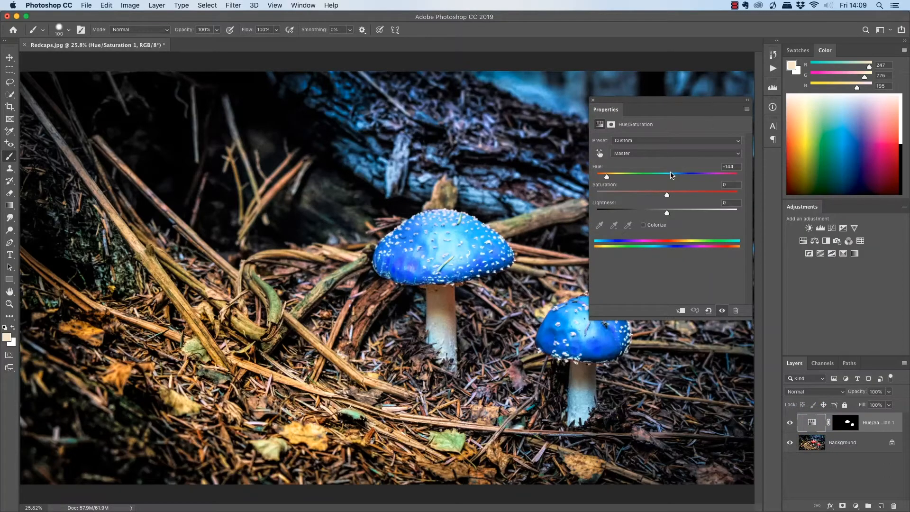
drag(663, 102, 639, 69)
drag(582, 144, 640, 179)
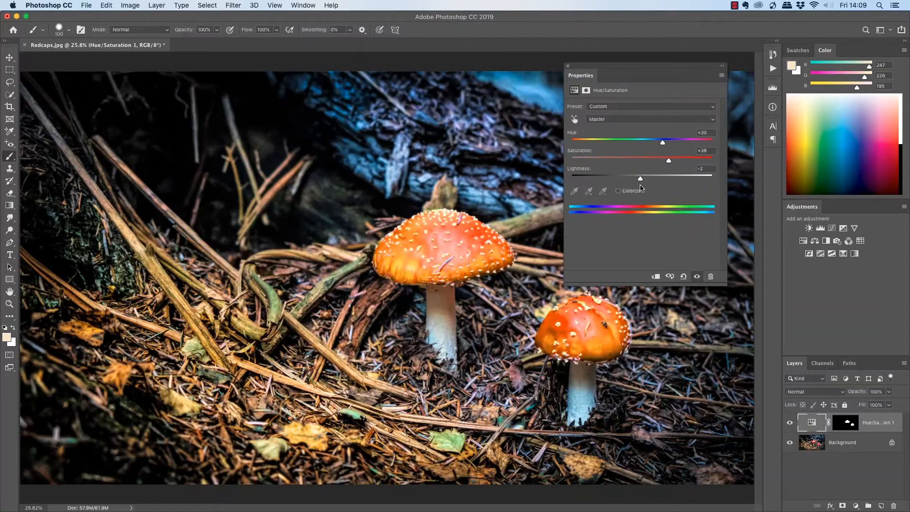
click(568, 66)
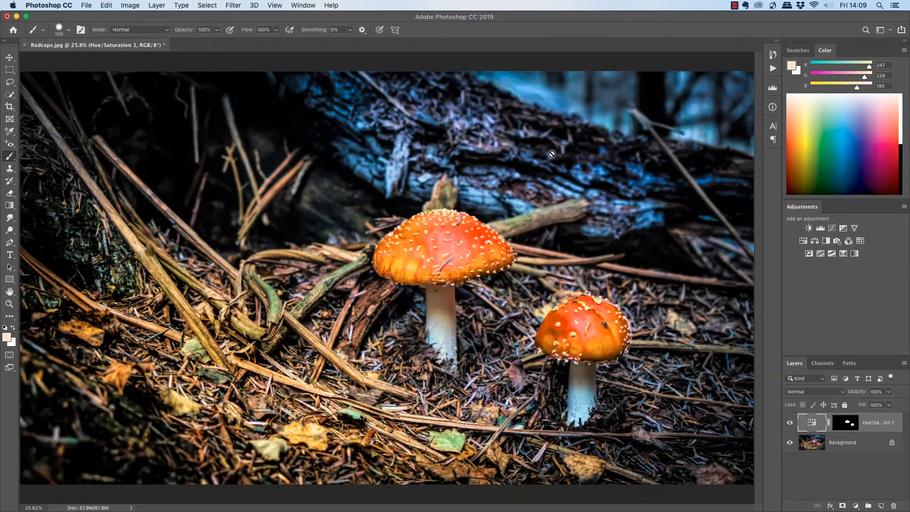